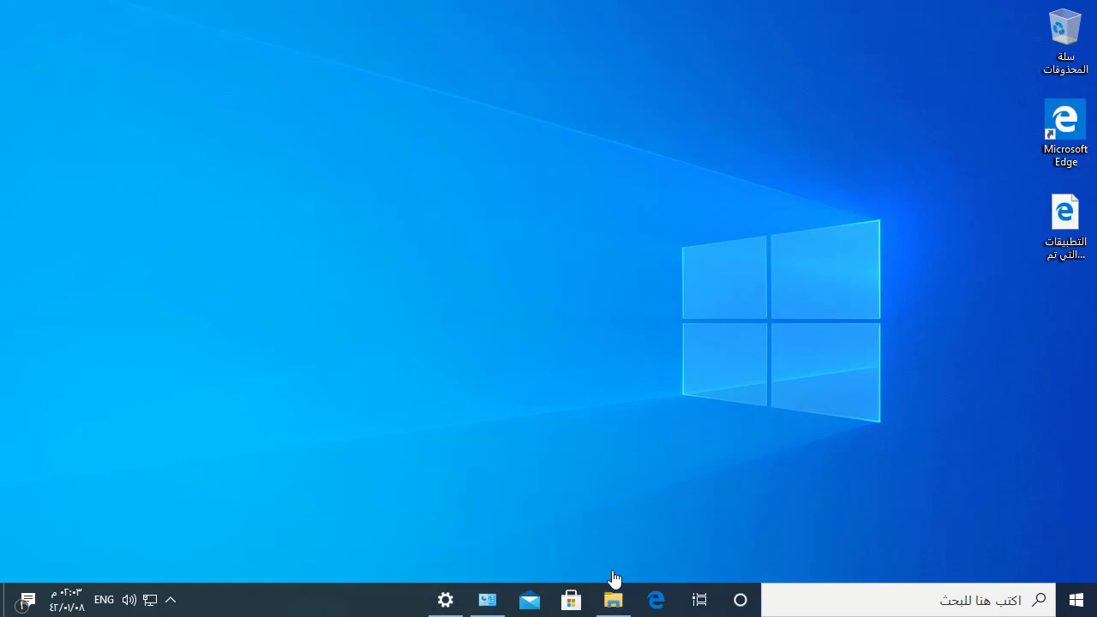
- Open the system properties of This PC from File Explorer
left_click(612, 601)
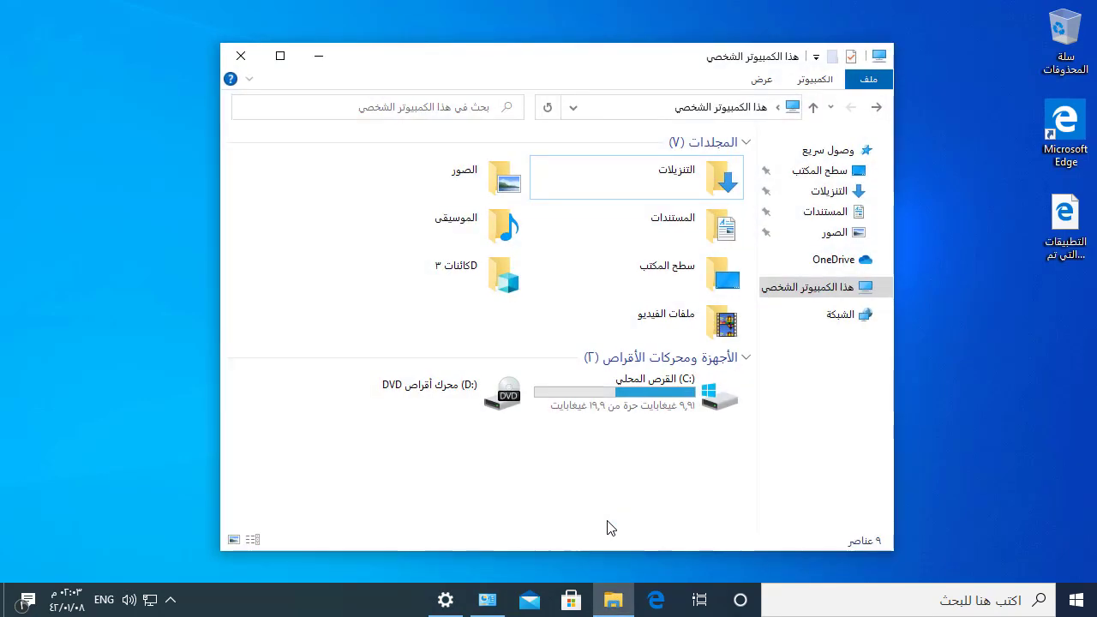
right_click(814, 293)
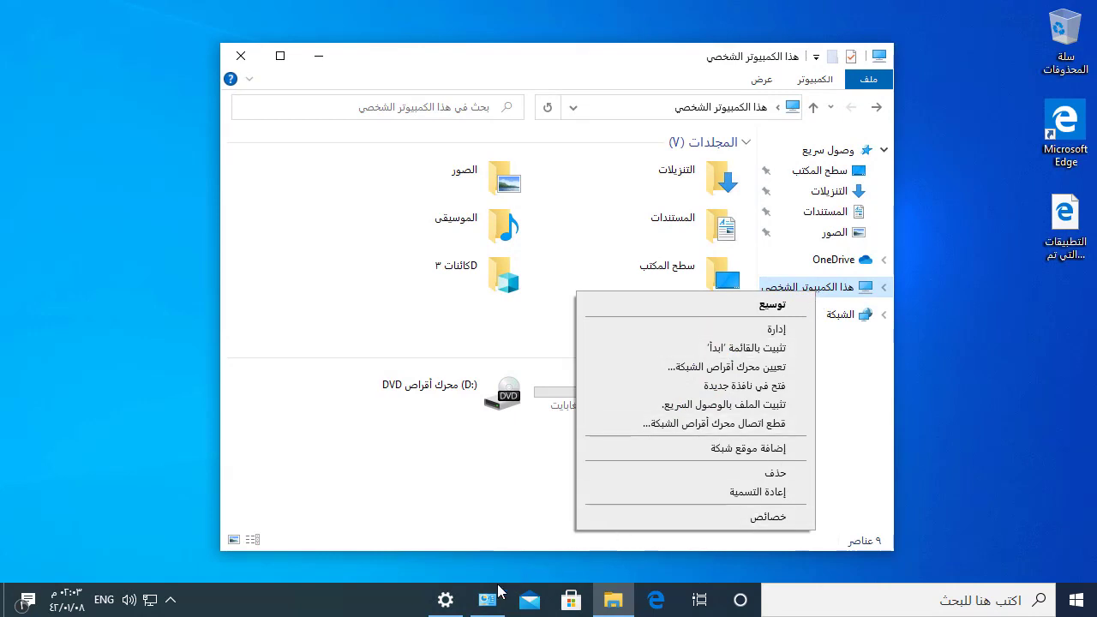
left_click(722, 519)
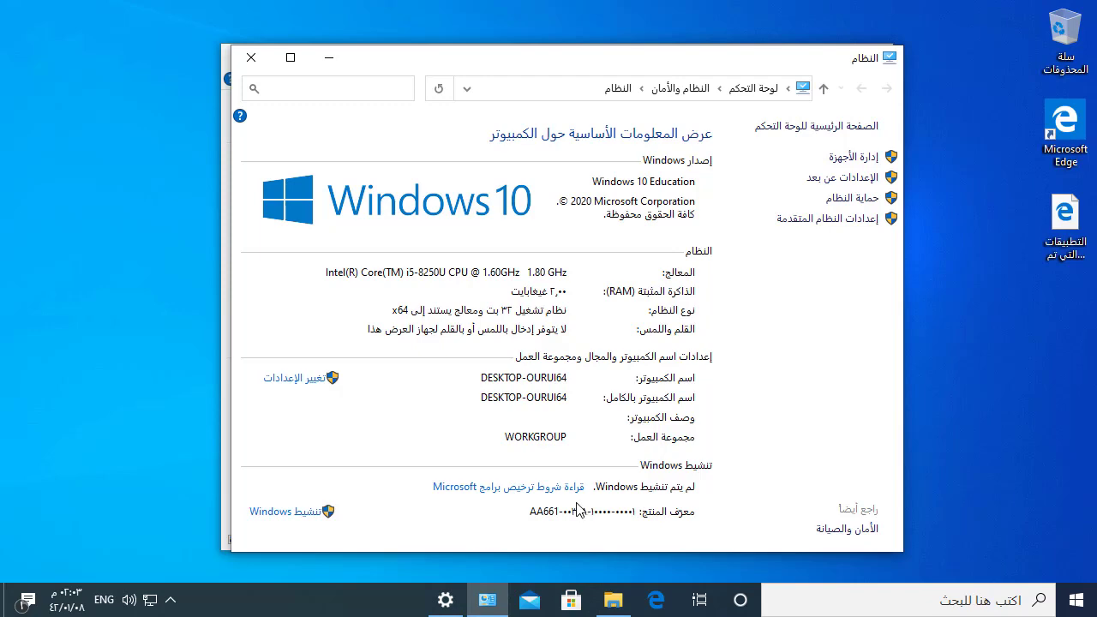
- Find the Windows Update settings by searching Windows for "upd" and check for available updates
left_click(943, 602)
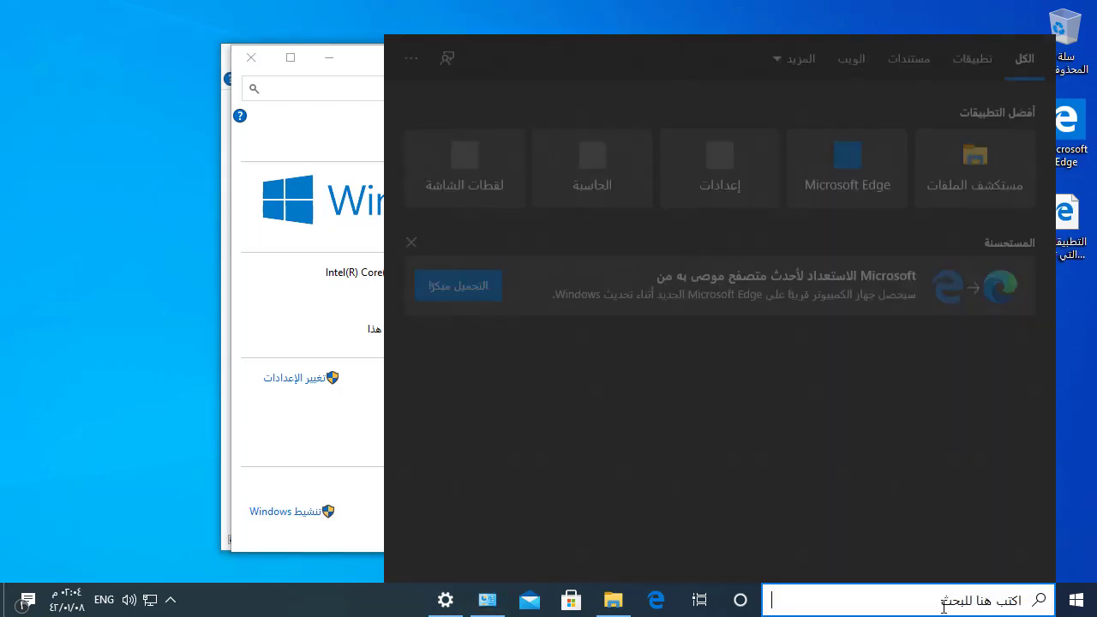
type("u")
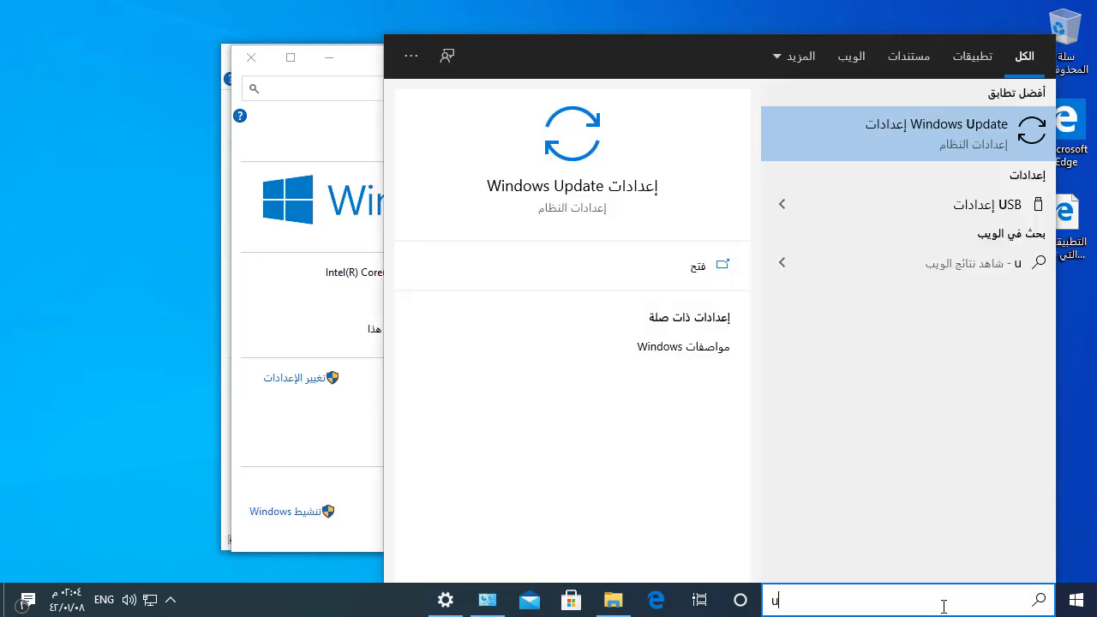
type("pd")
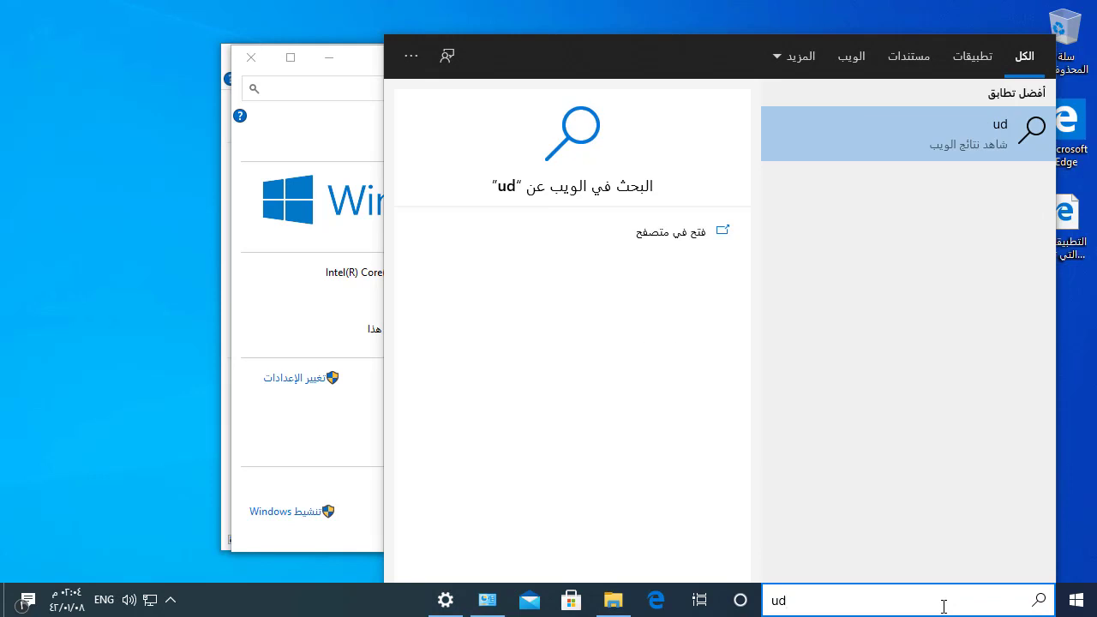
key("BackSpace")
type("pd")
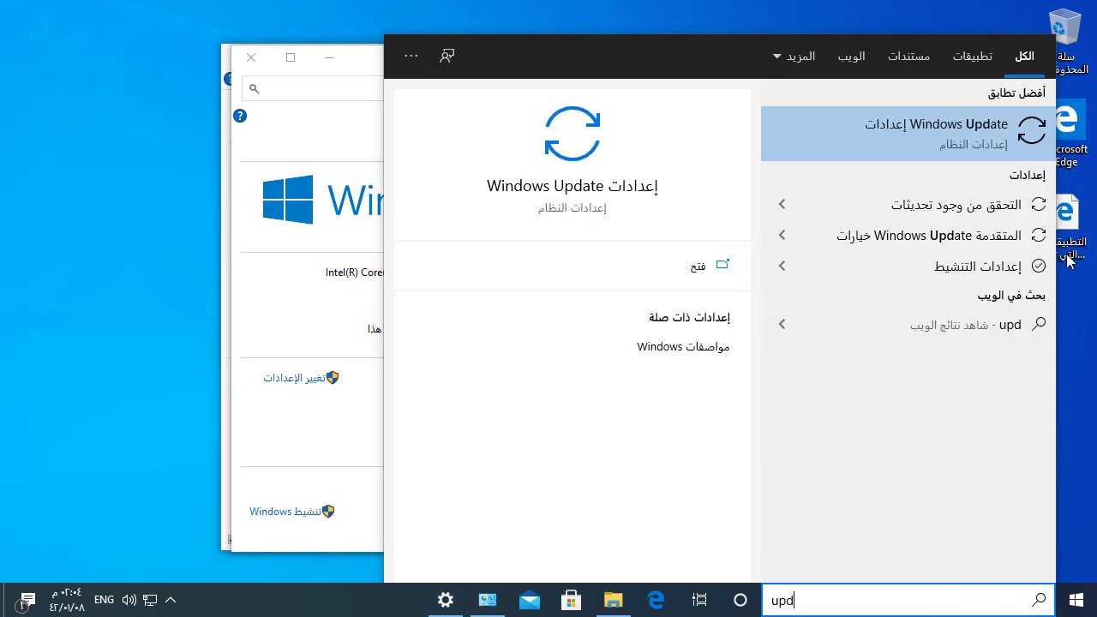
left_click(880, 137)
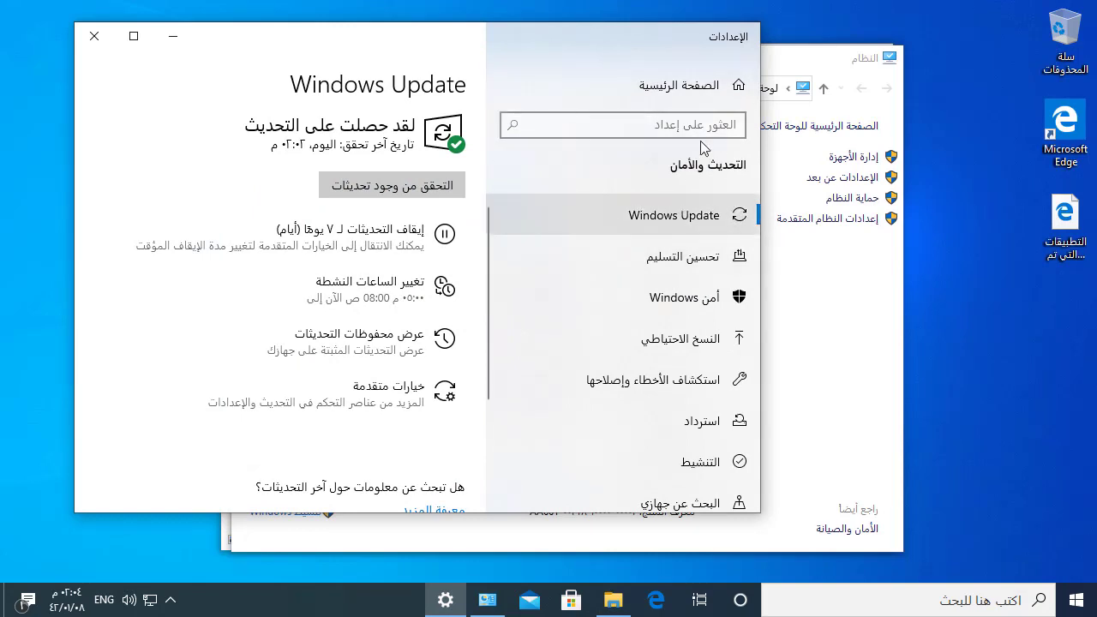
left_click(638, 216)
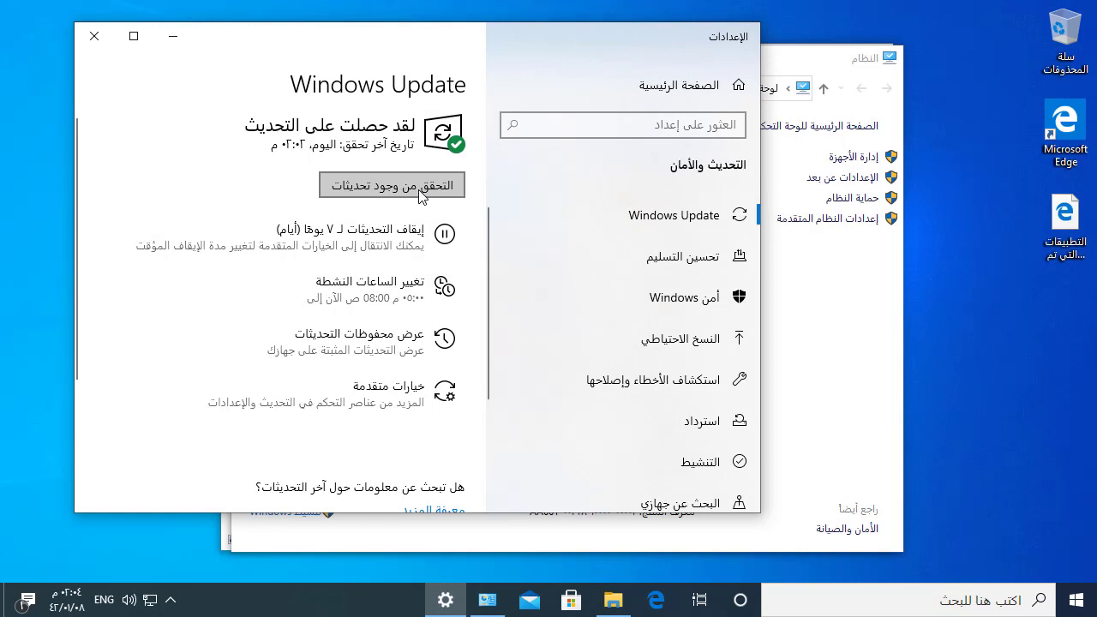
left_click(371, 196)
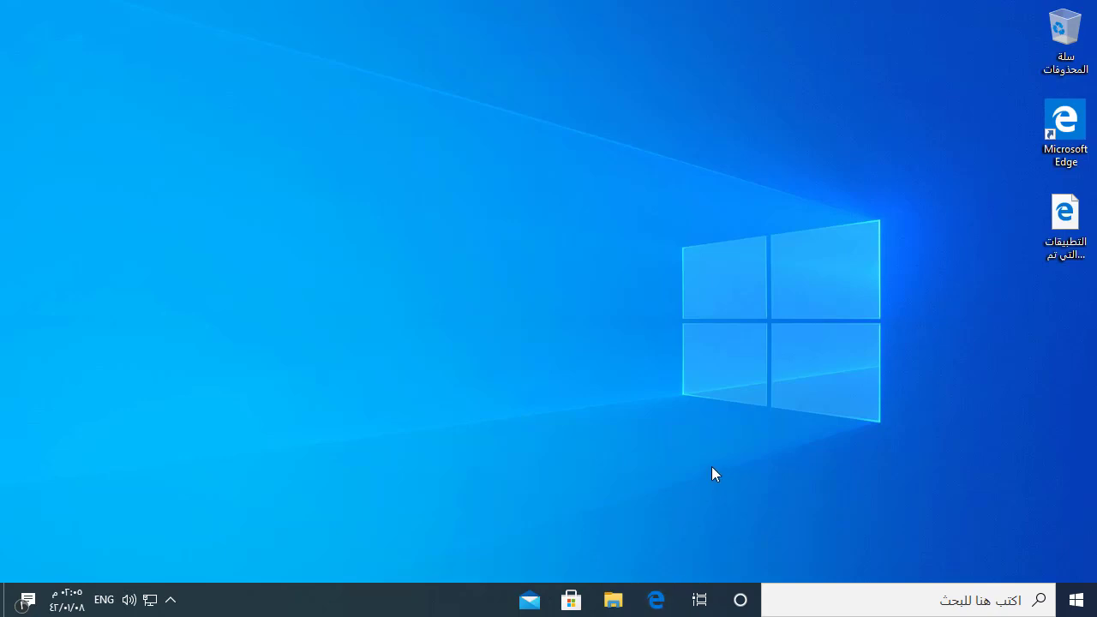
- Switch to Microsoft Edge and search the web for "google chrome"
left_click(655, 599)
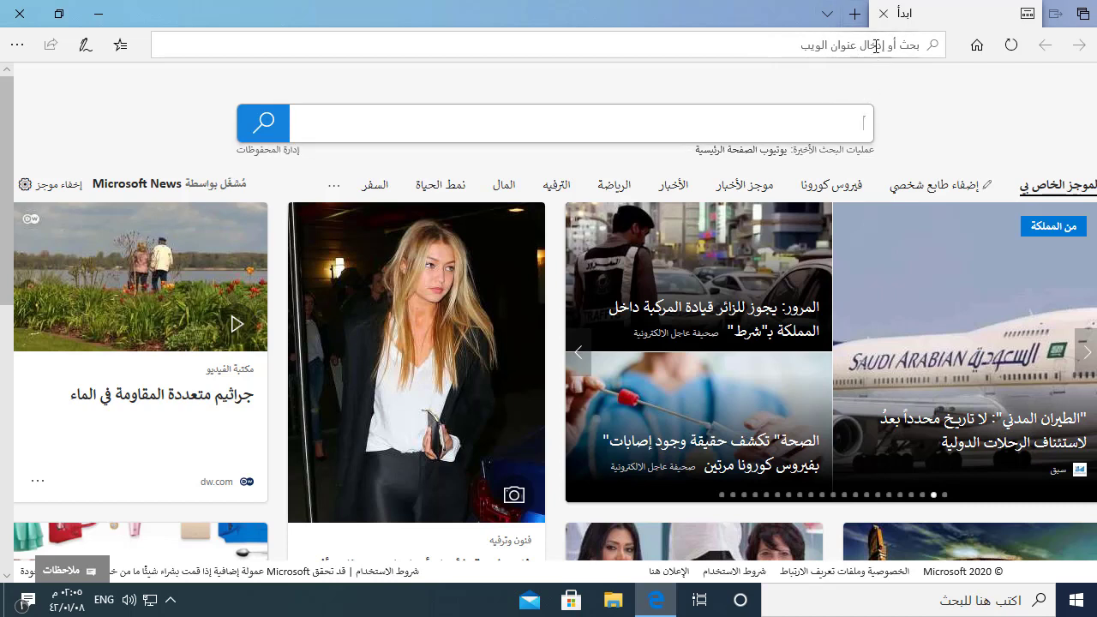
left_click(875, 46)
type("goo")
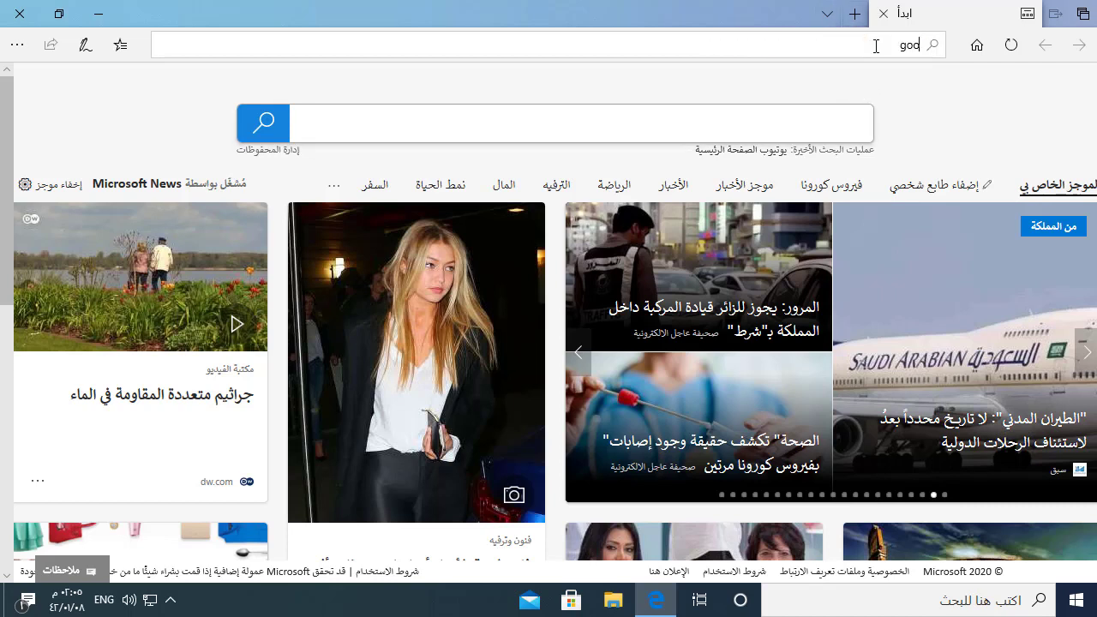
type("g")
type("le c")
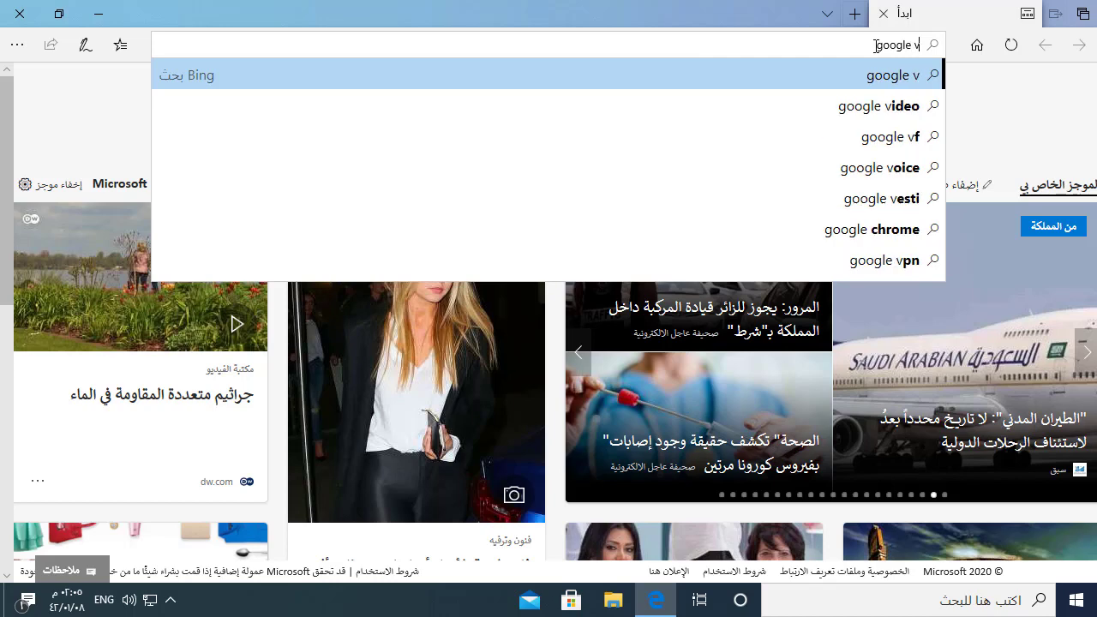
type("hr")
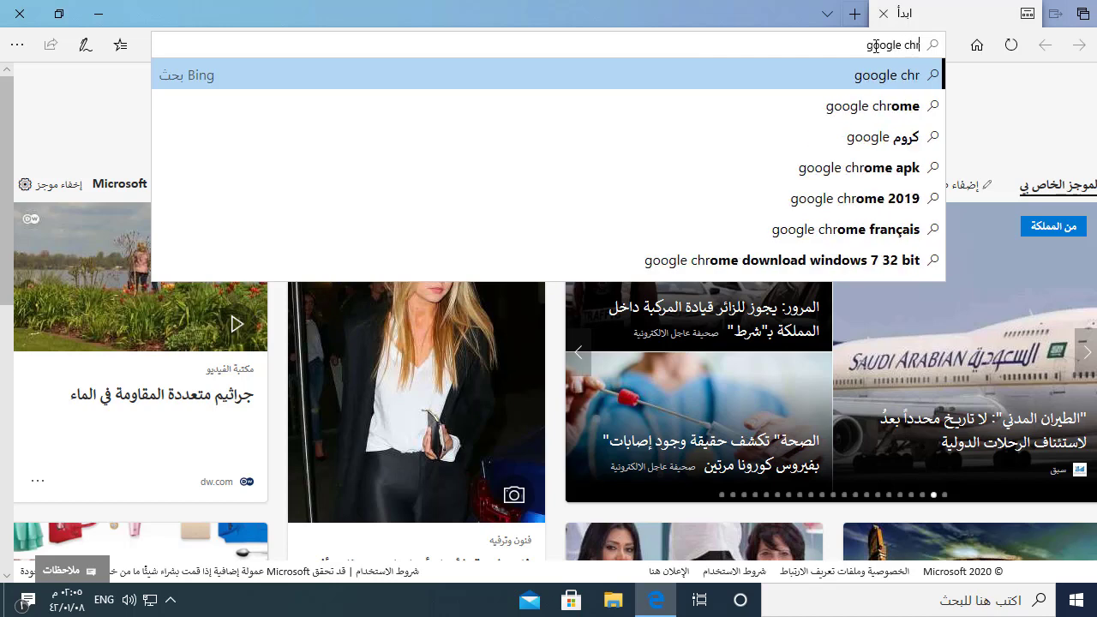
key("Down")
key("Return")
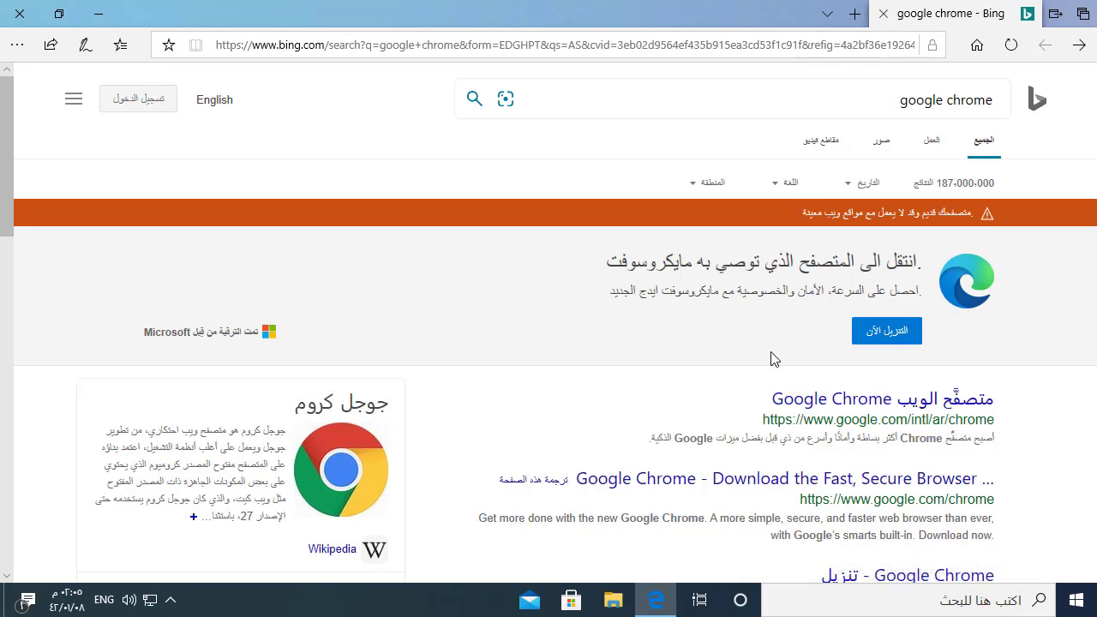
- Install Google Chrome by running ChromeSetup.exe from the official Chrome download page, and maximize the new browser window
left_click(848, 400)
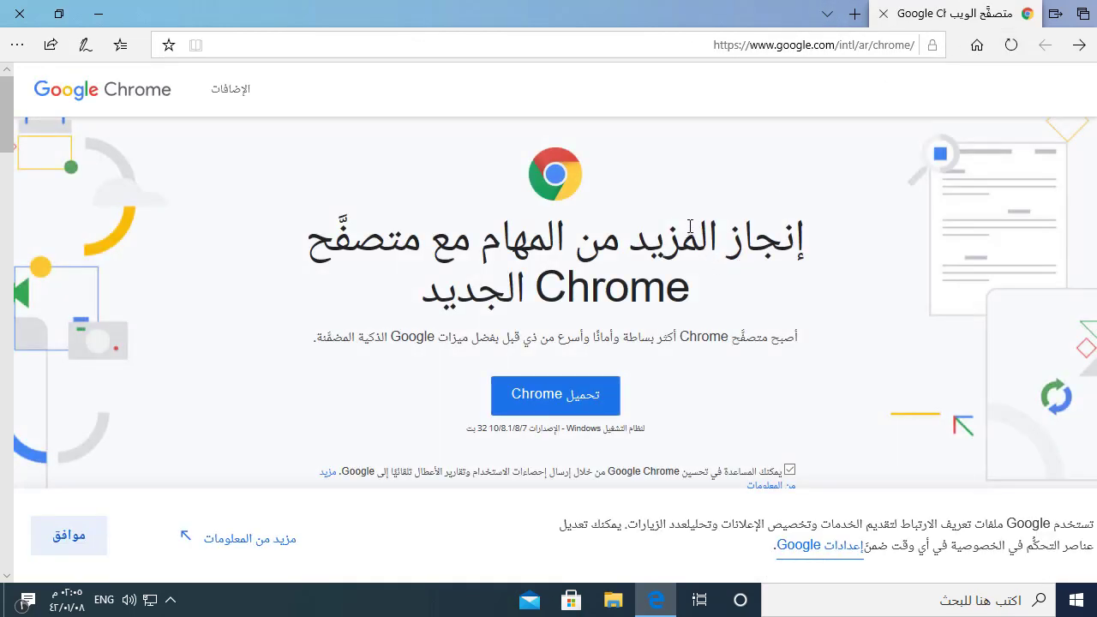
left_click(599, 402)
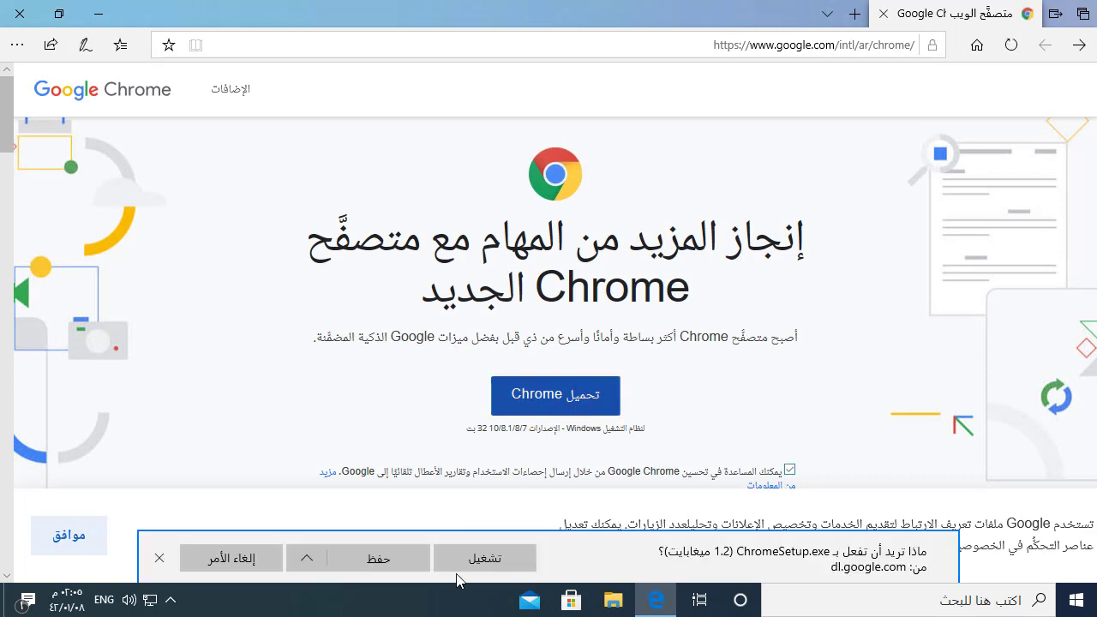
left_click(489, 563)
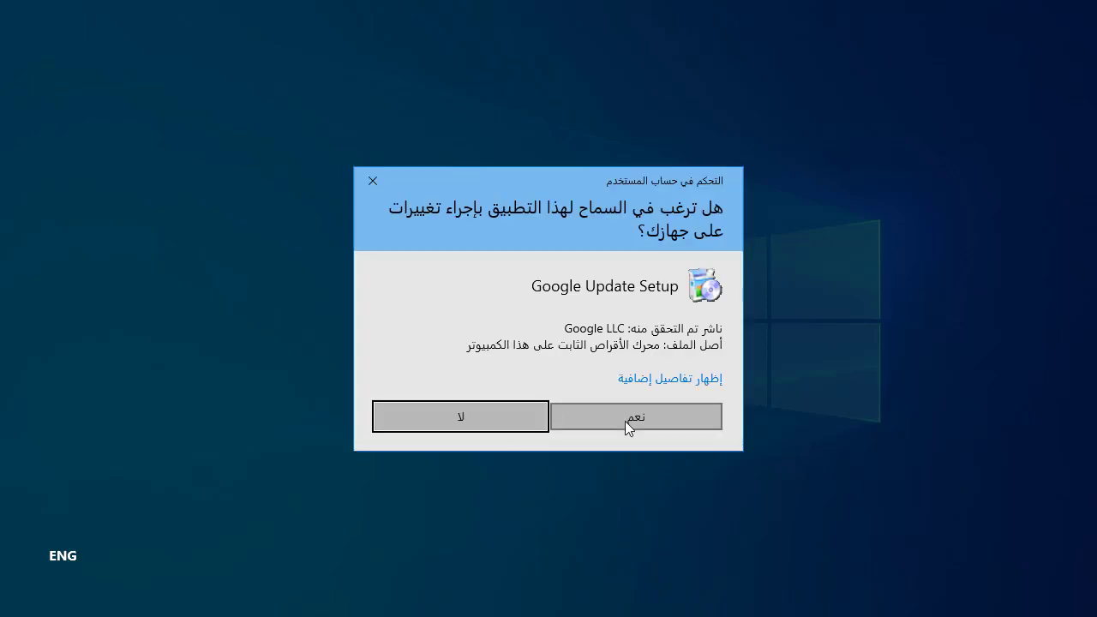
left_click(625, 421)
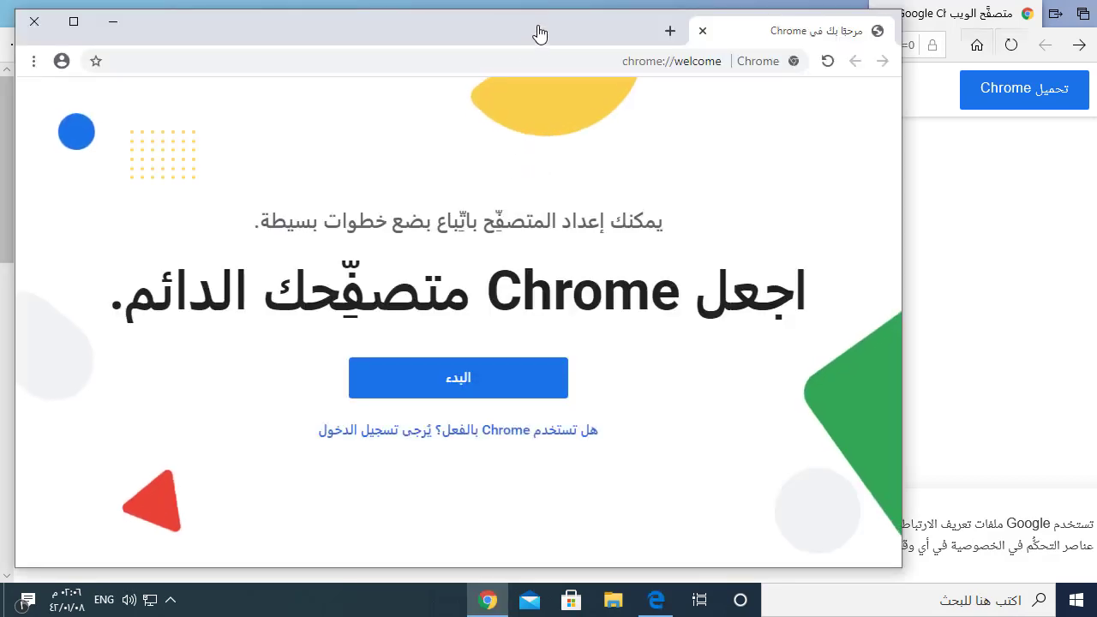
double_click(603, 36)
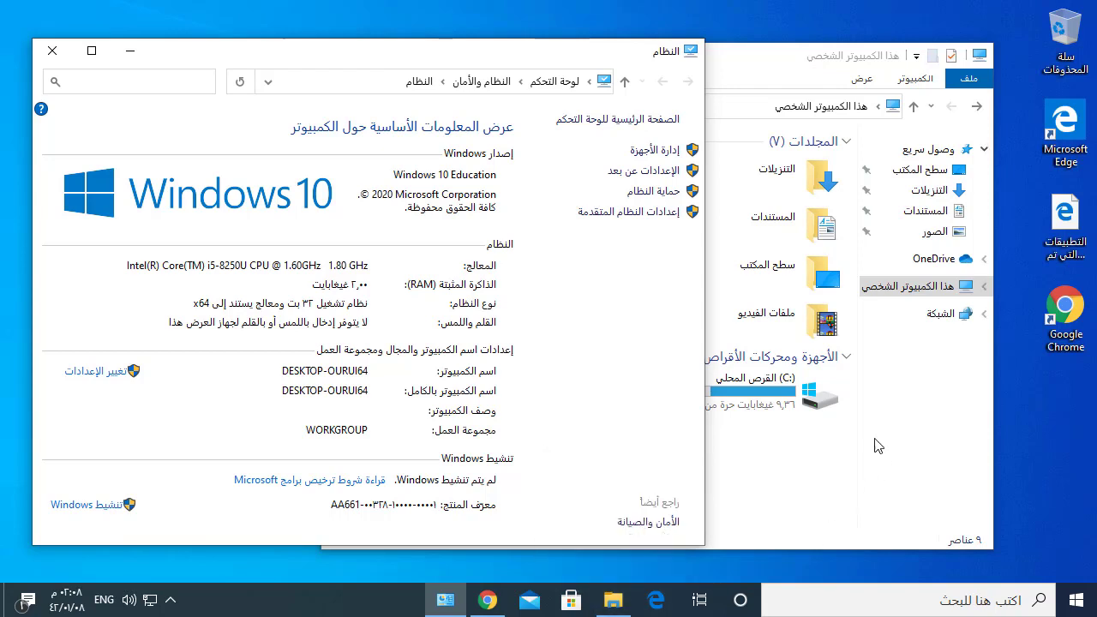
- Bring up the system properties of This PC again and open Device Manager from there
left_click(789, 492)
right_click(933, 289)
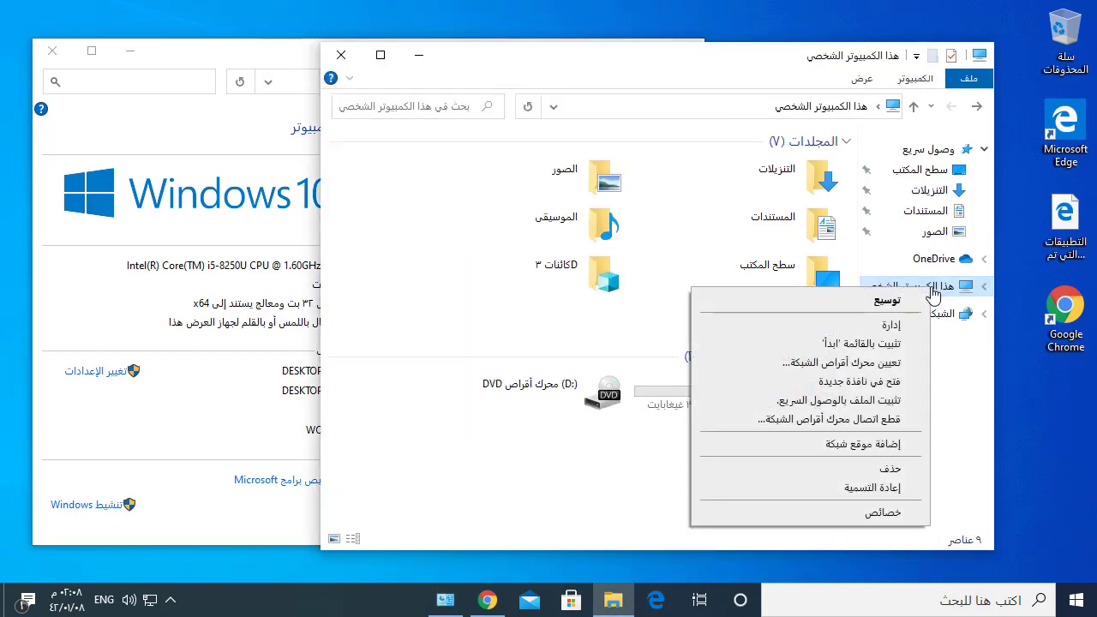
left_click(886, 514)
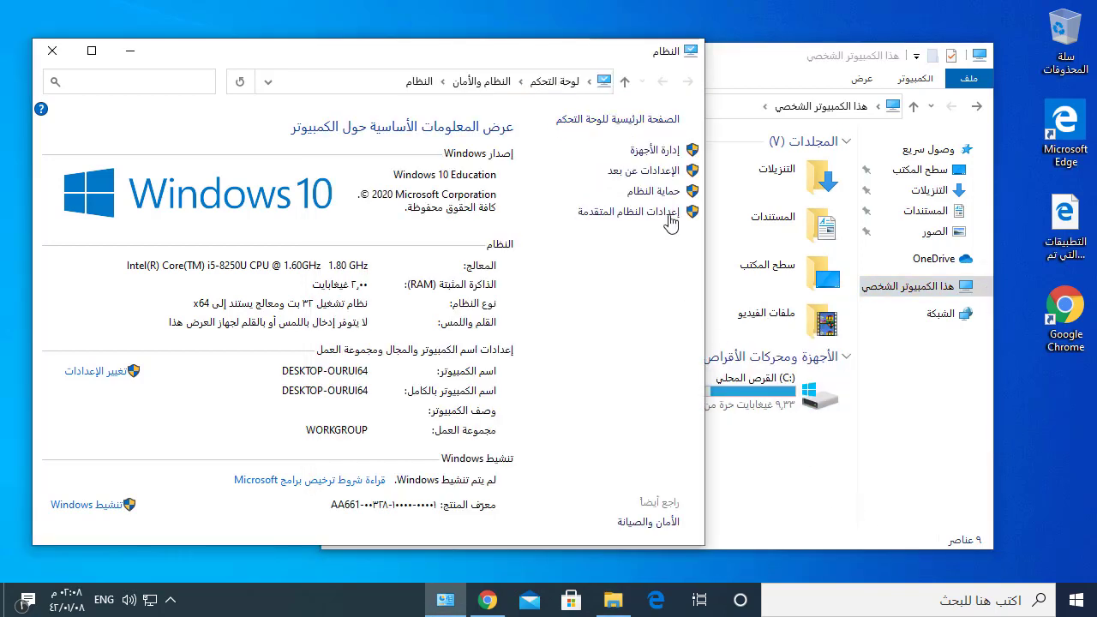
left_click(656, 151)
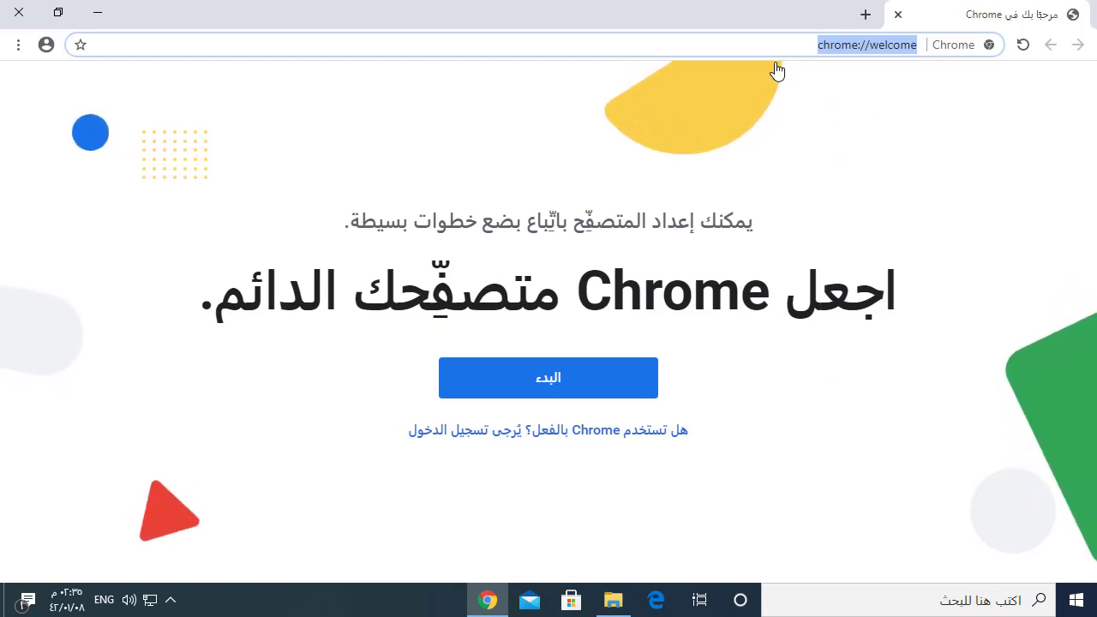
- Search Google for "java runtime" in Chrome
type("java")
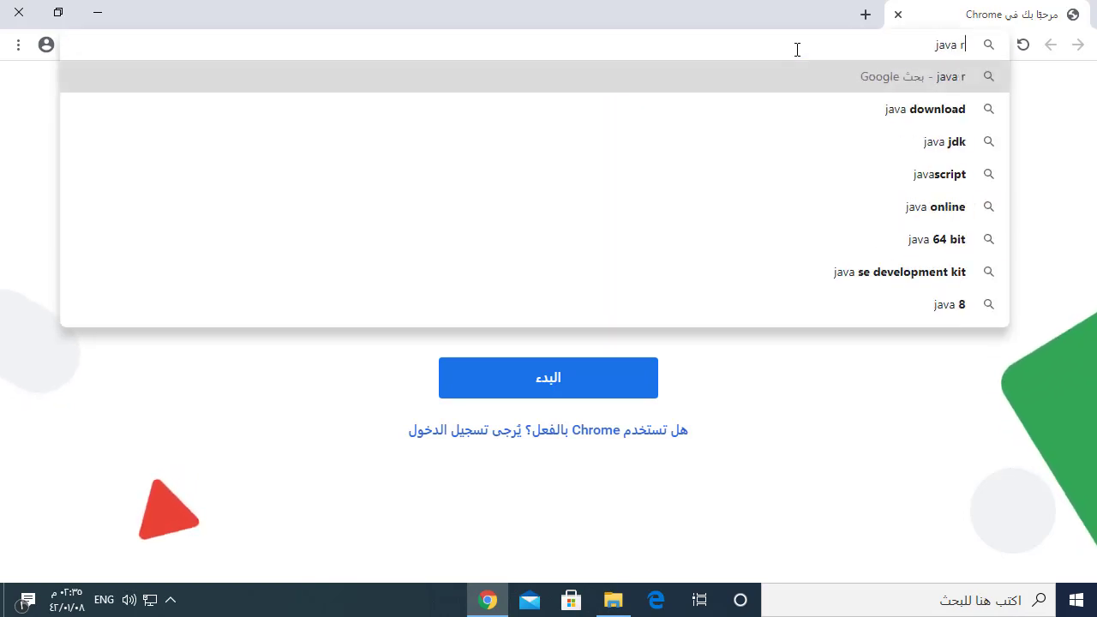
type(" ru")
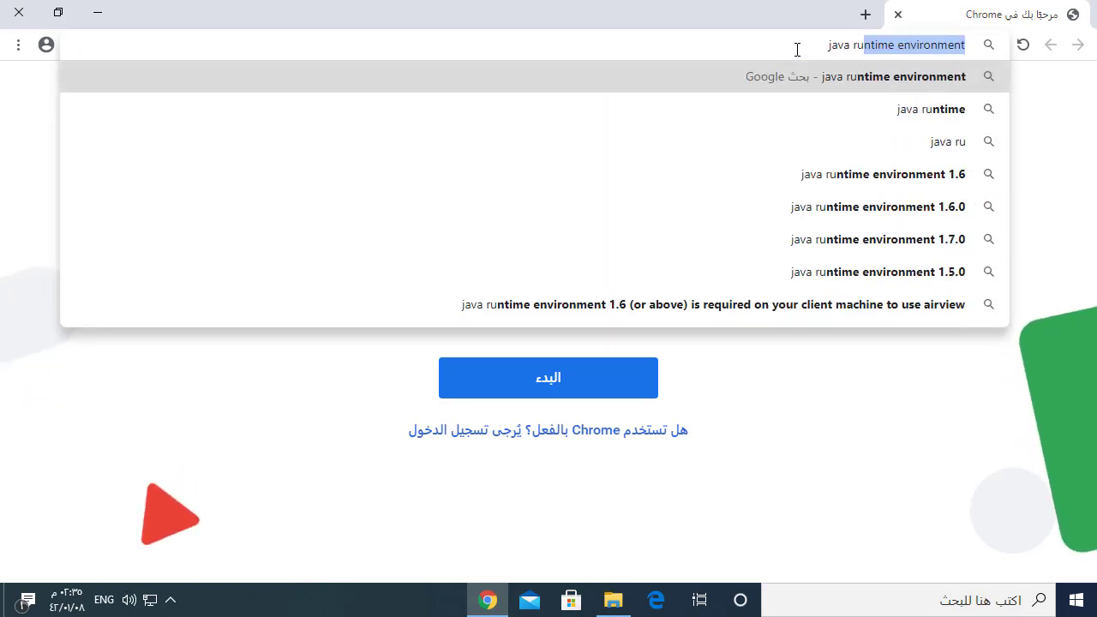
key("Down")
key("Down")
key("Up")
key("Return")
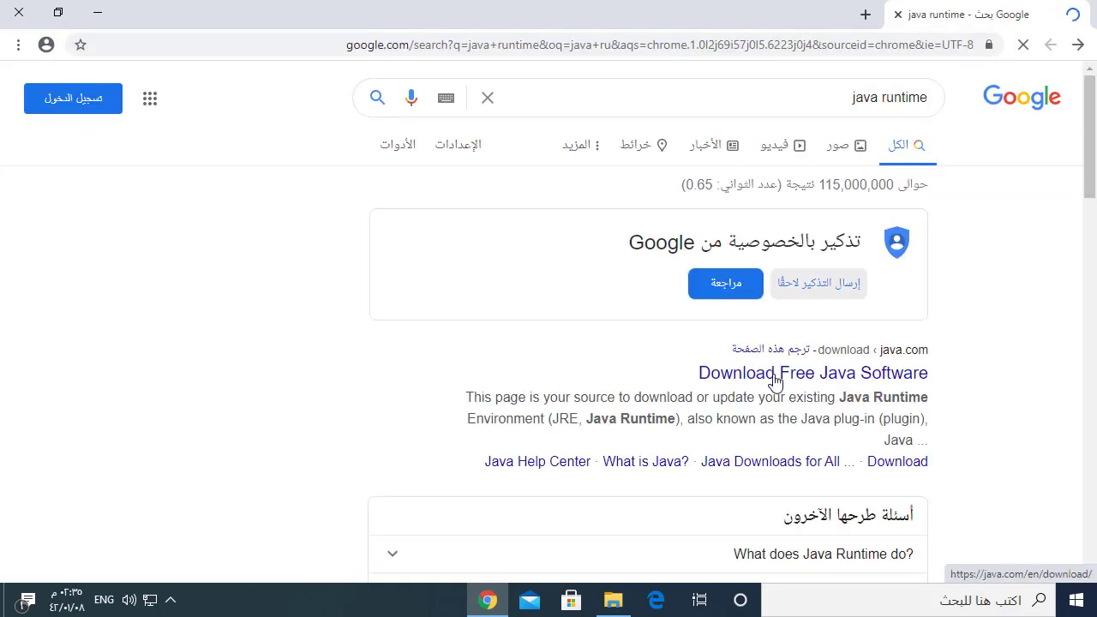
- Open the Download Free Java Software page on java.com and accept all cookies
scroll(776, 377, "down", 1)
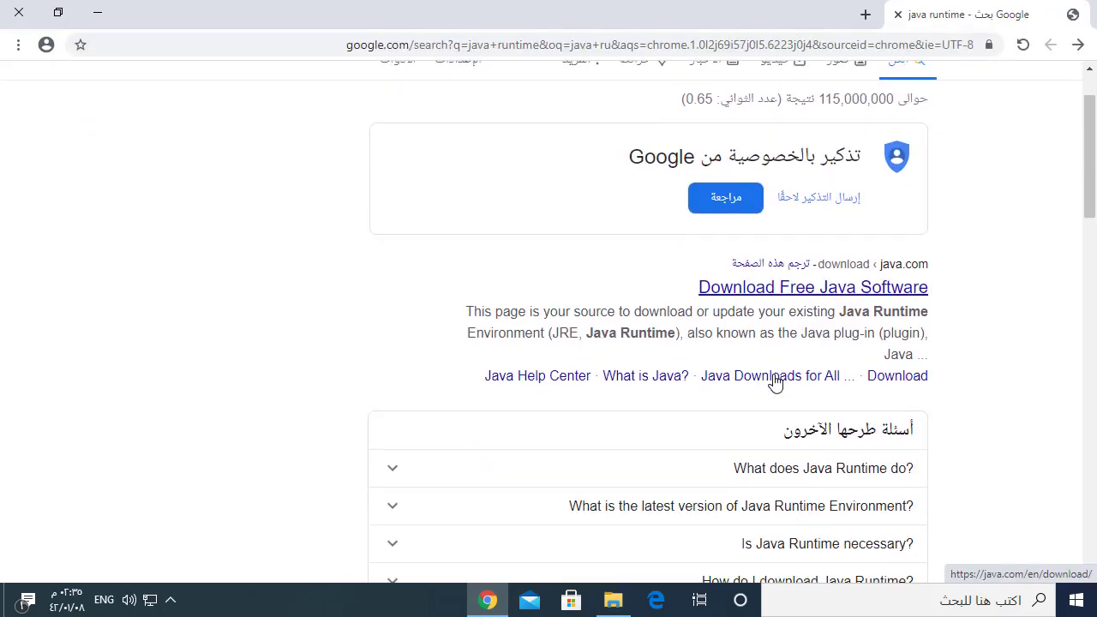
left_click(847, 291)
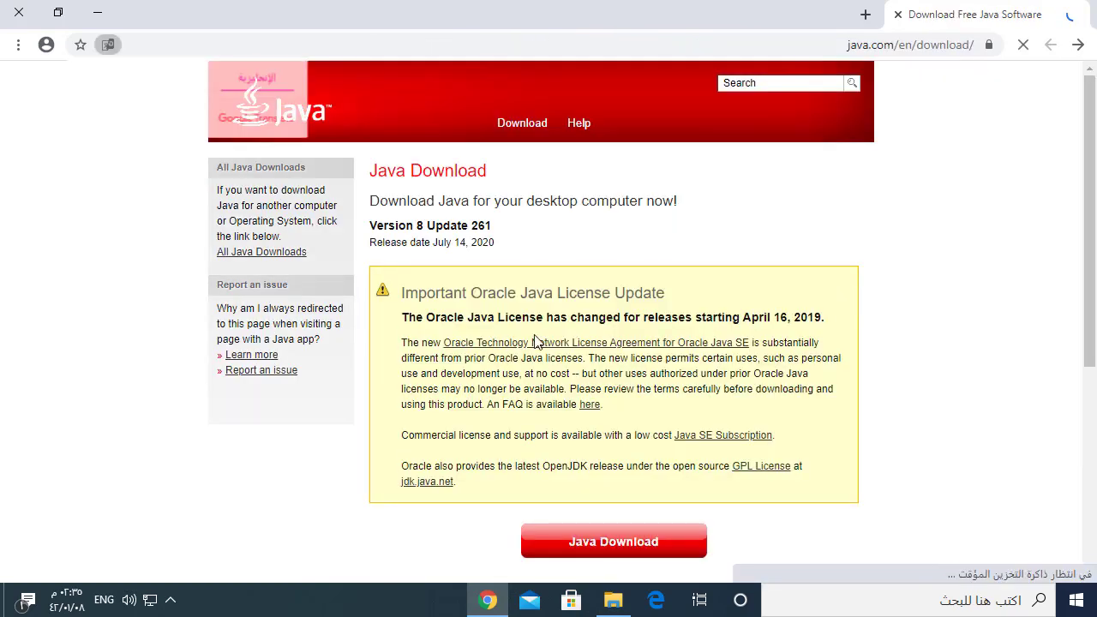
scroll(630, 428, "down", 1)
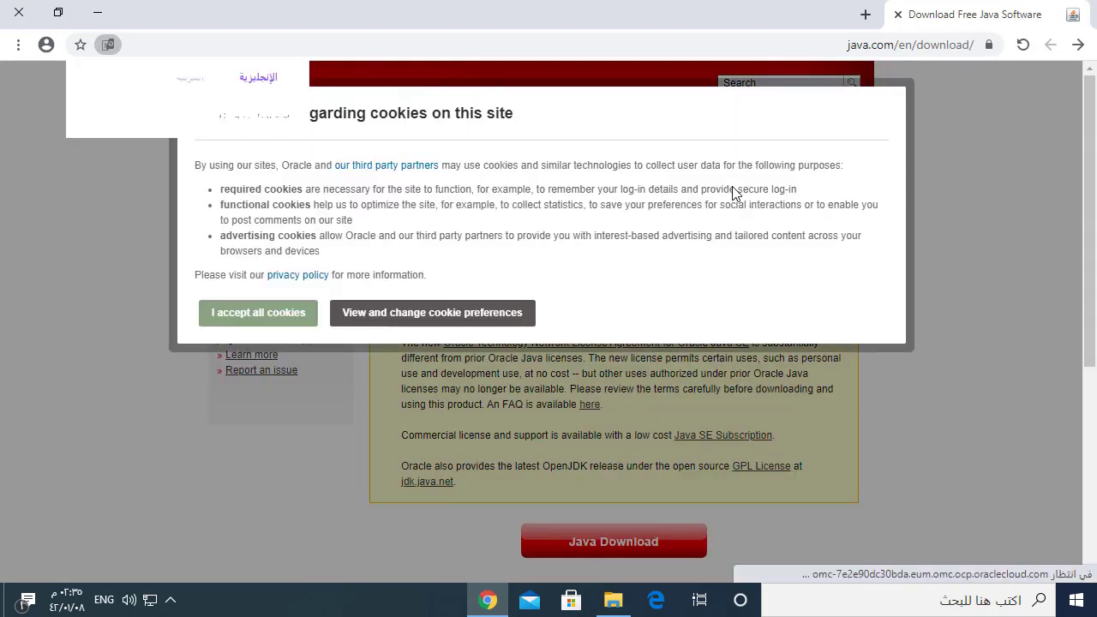
left_click(257, 313)
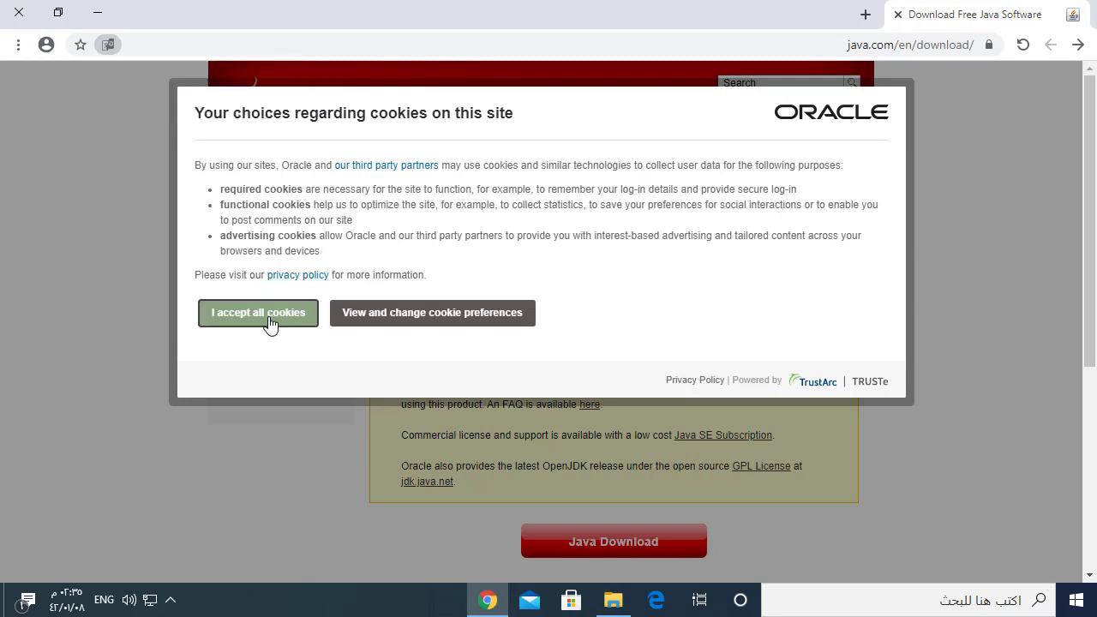
- Proceed to the Java for Windows download, agree to the license terms and download the Version 8 Update 261 installer
scroll(584, 384, "down", 2)
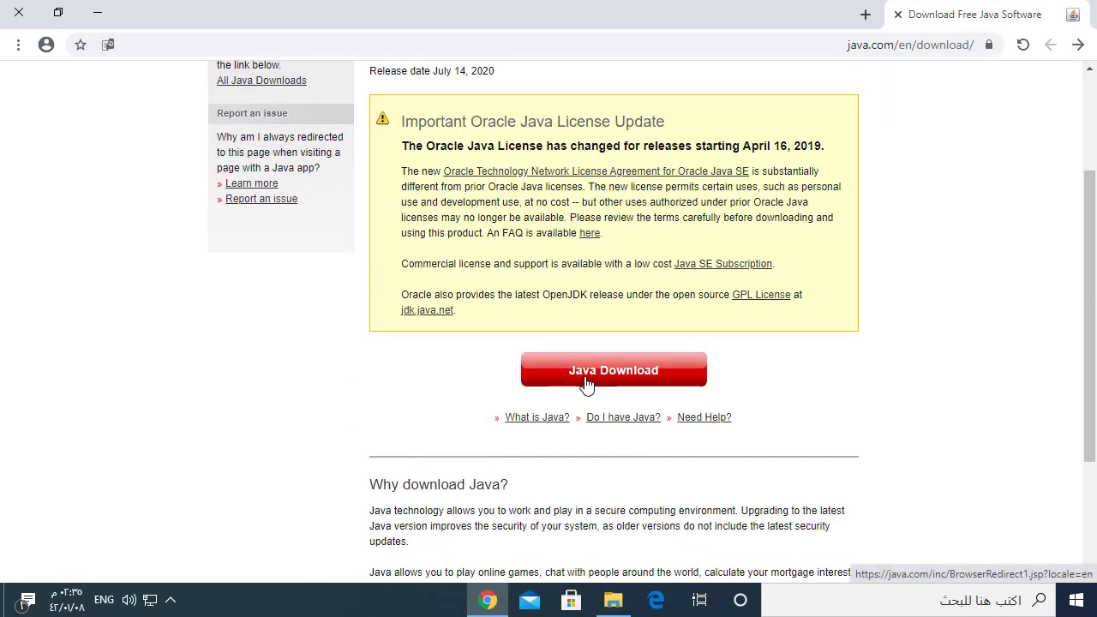
left_click(584, 377)
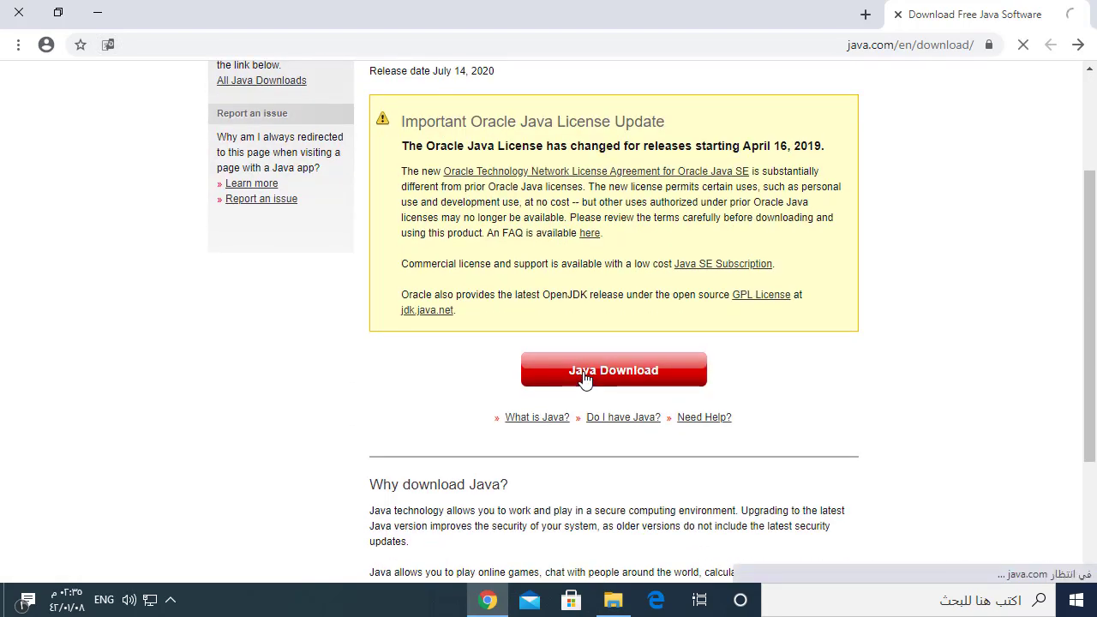
scroll(597, 386, "down", 1)
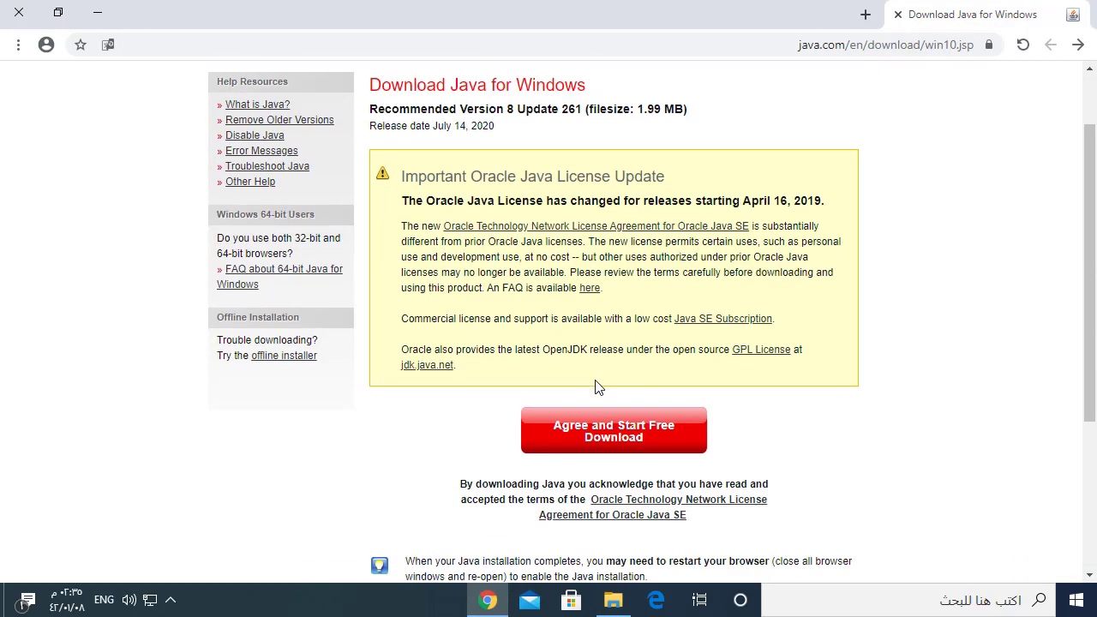
left_click(623, 439)
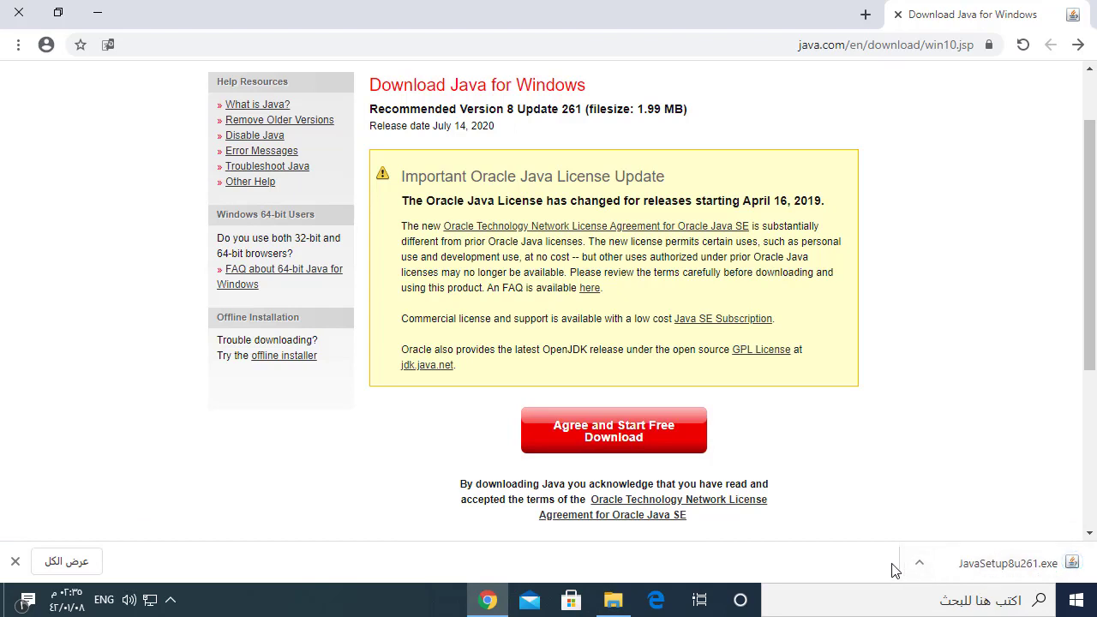
- Run JavaSetup8u261.exe, allow it to make changes to the device and start the Java installation
left_click(985, 564)
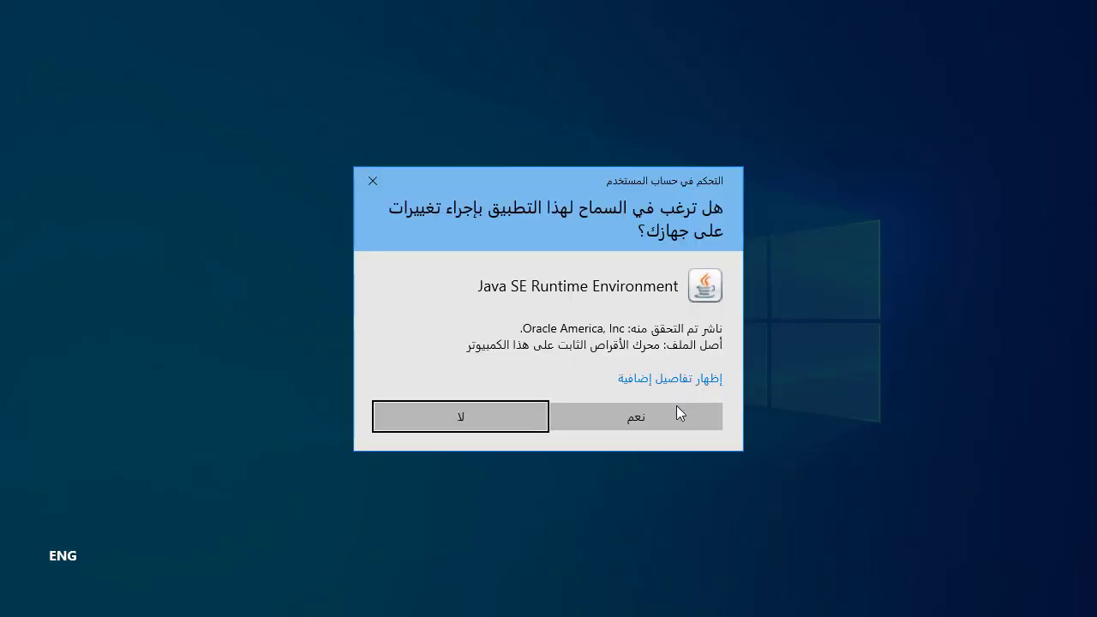
left_click(677, 408)
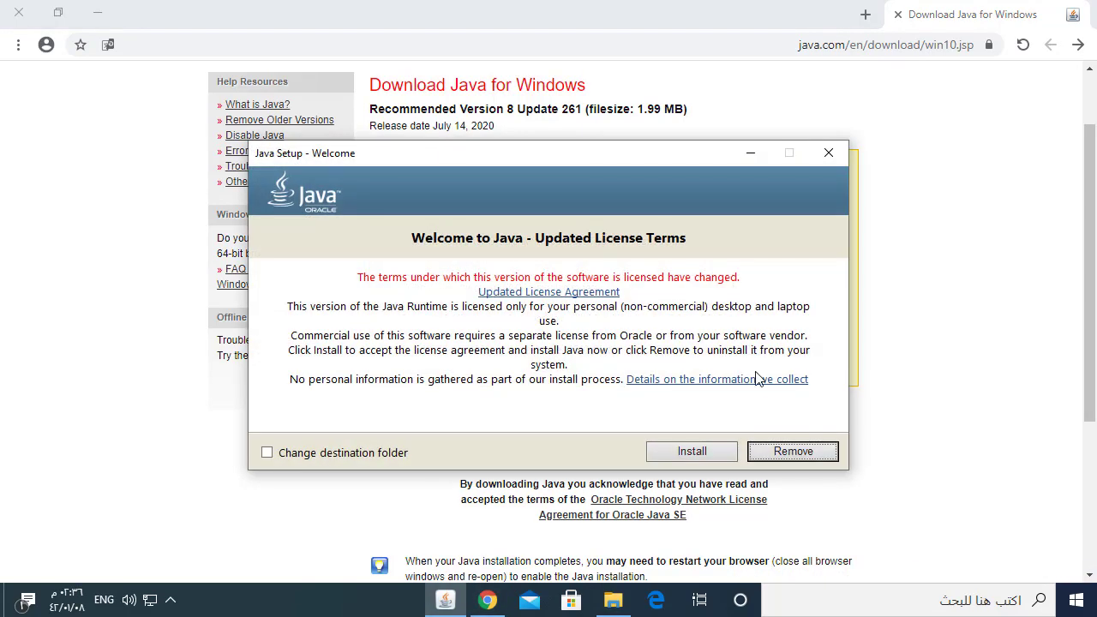
left_click(681, 452)
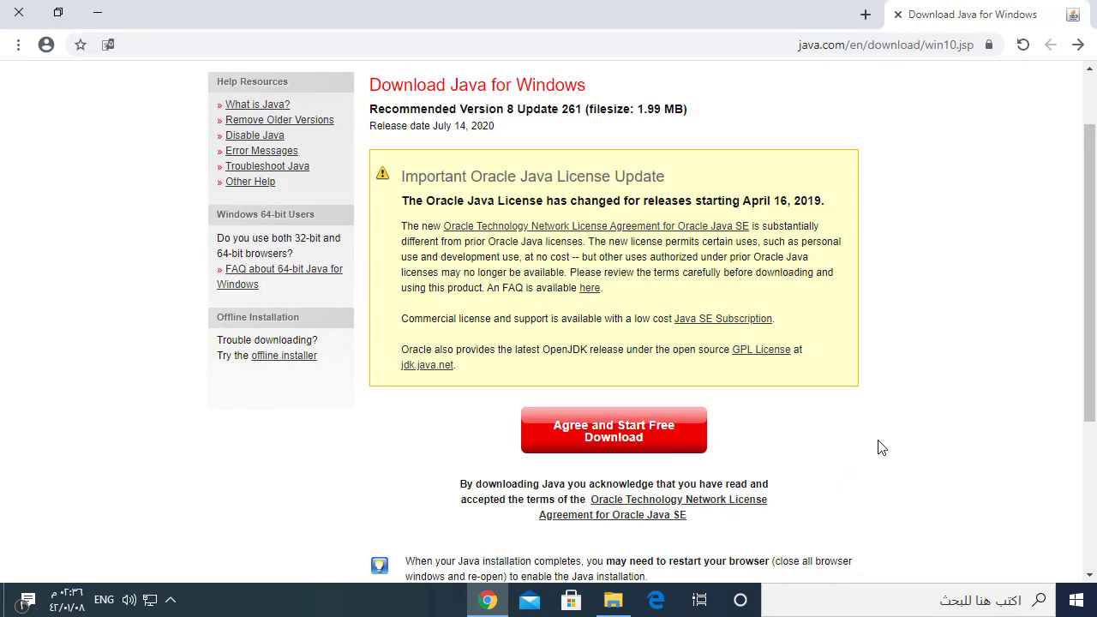
- Search Google for "net framework"
left_click(826, 47)
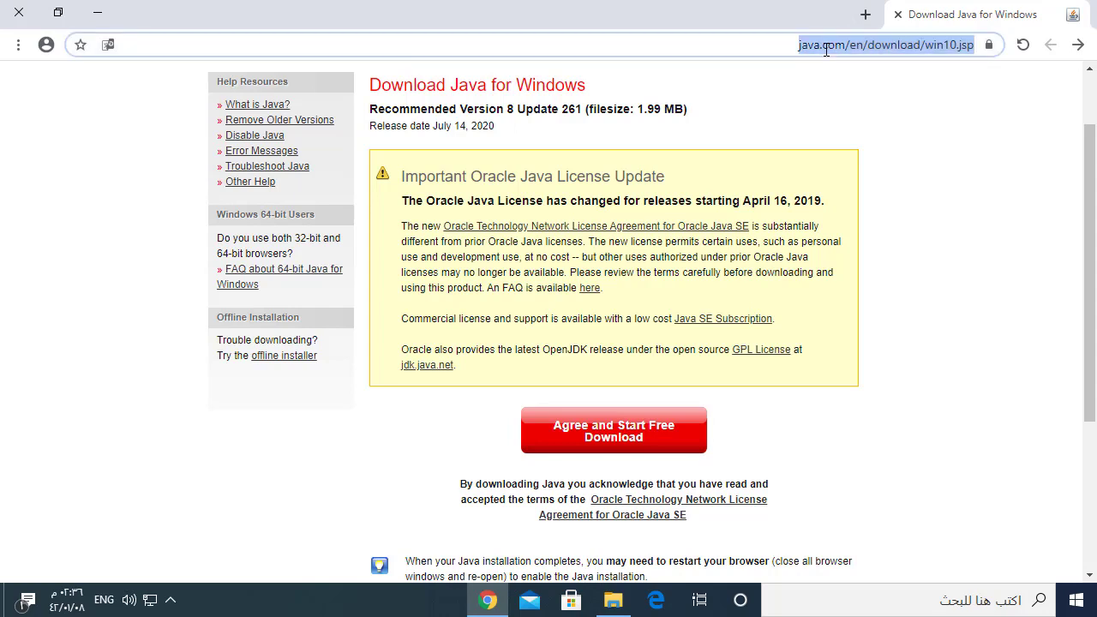
type("net")
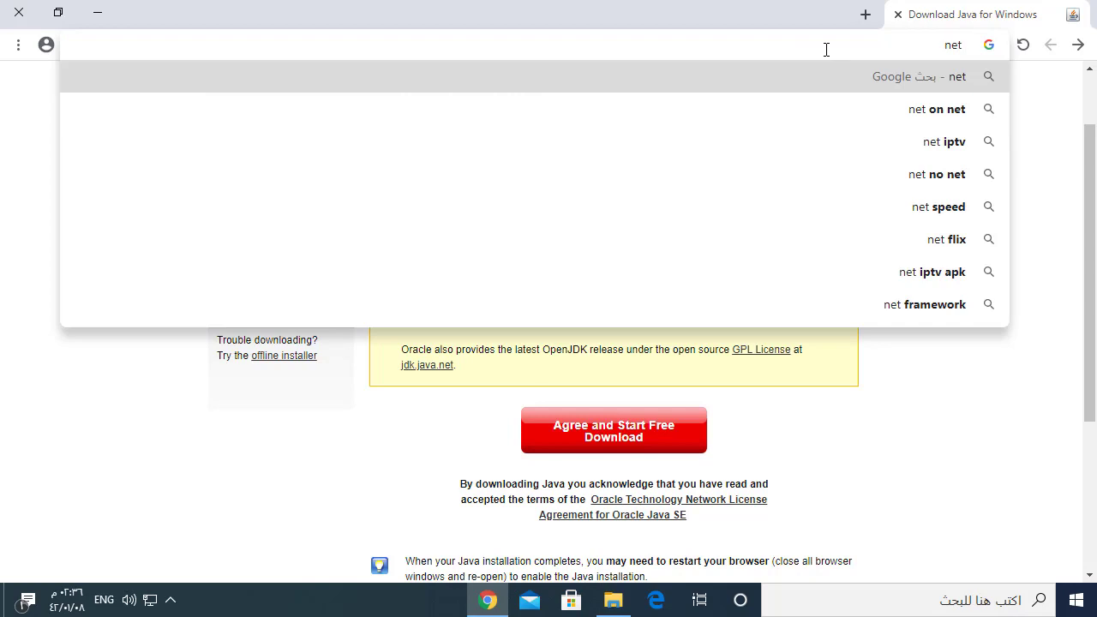
type(" fram")
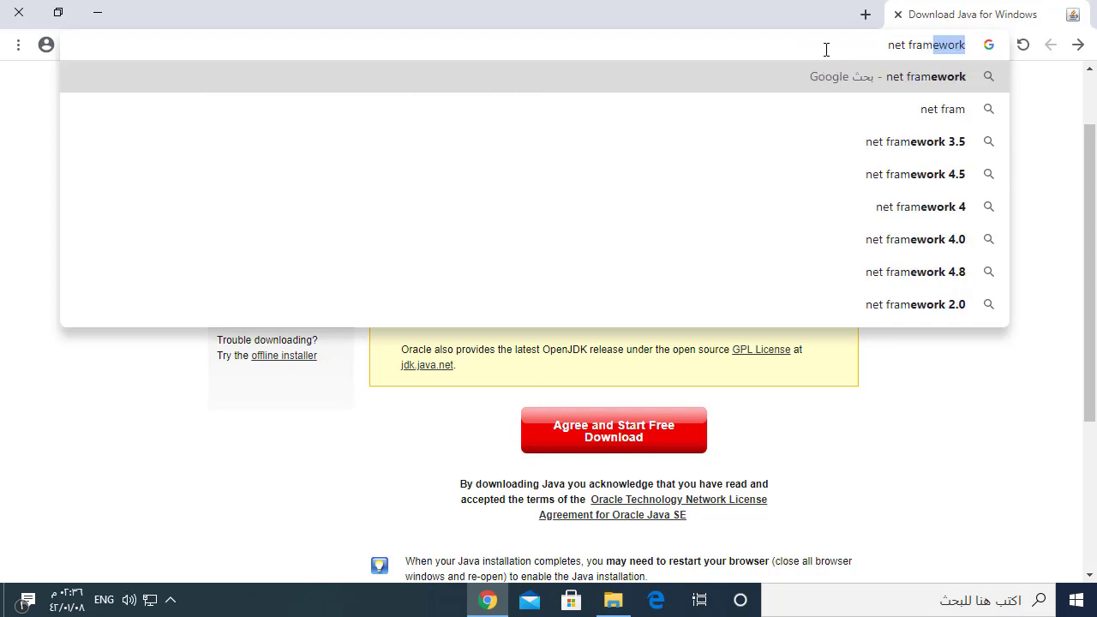
type("e")
type("work")
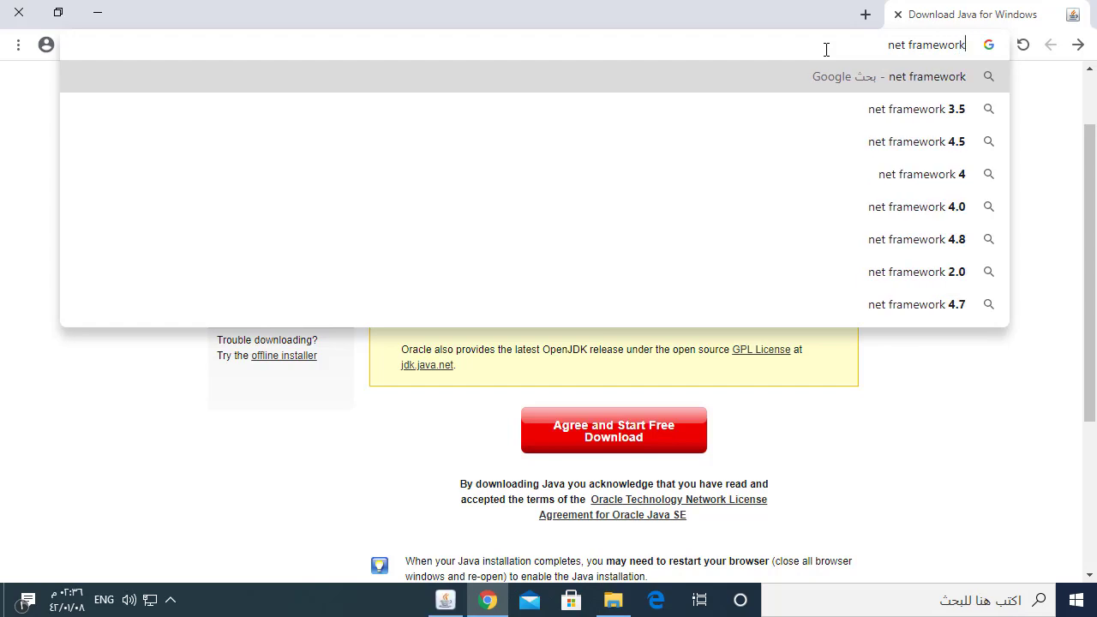
key("Return")
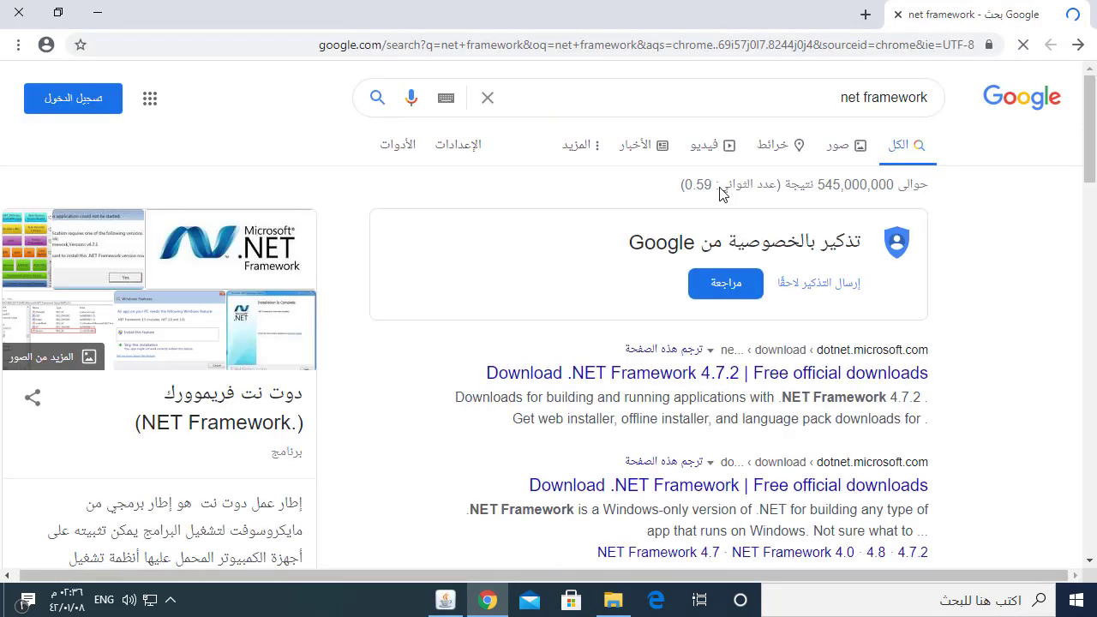
- Postpone Google's privacy reminder and open the official Download .NET Framework 4.7.2 page from the search results
left_click(806, 292)
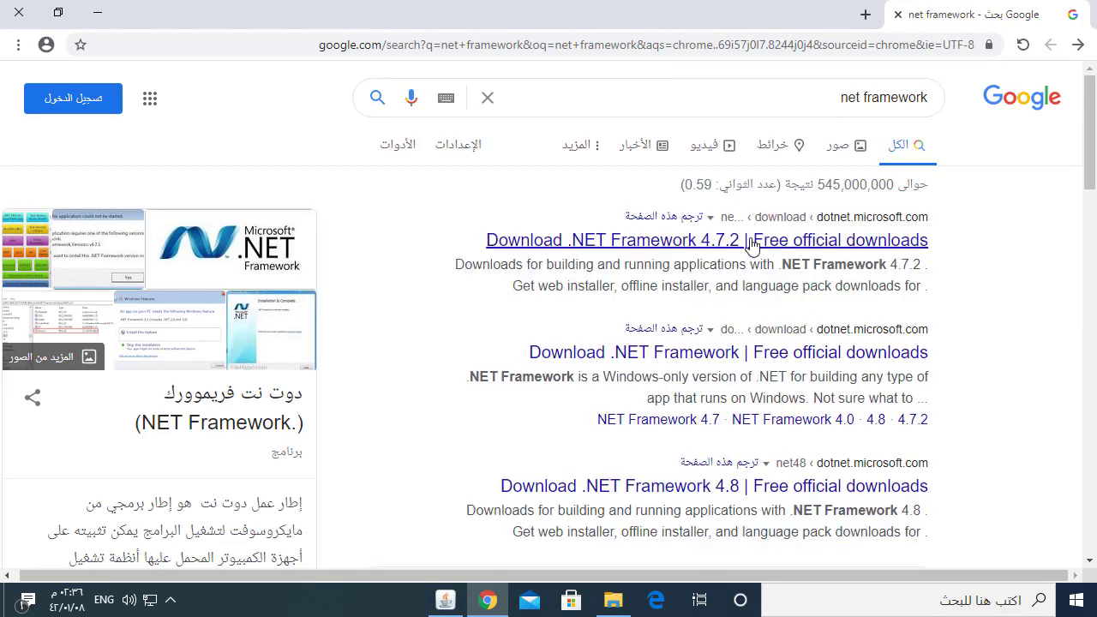
left_click(863, 230)
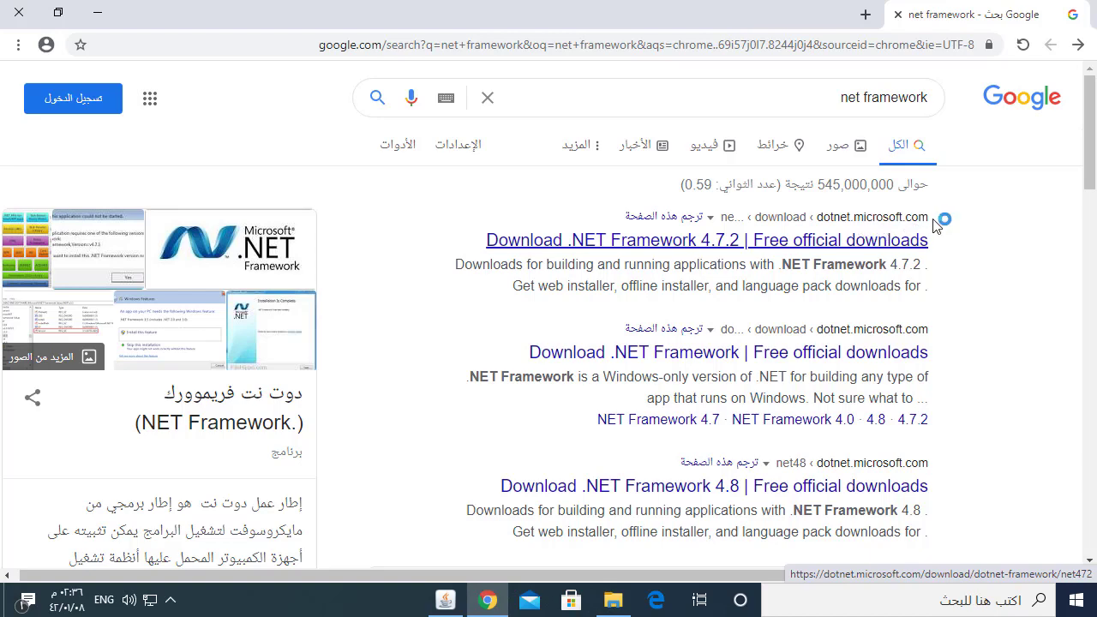
left_click(840, 241)
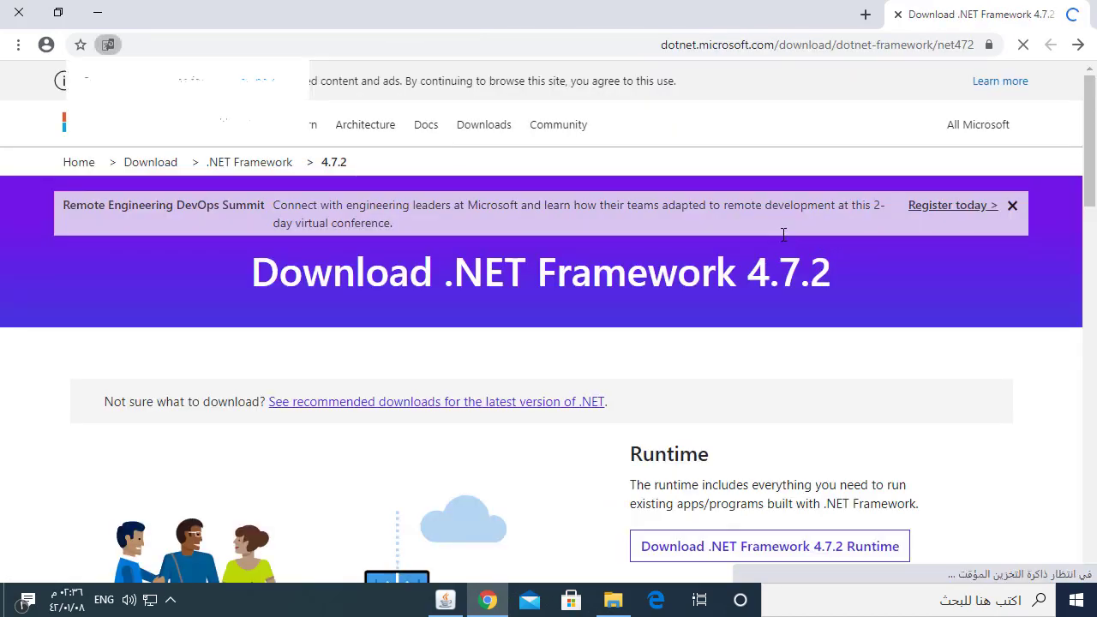
- Download the .NET Framework 4.7.2 Runtime from the Microsoft page
scroll(720, 346, "down", 2)
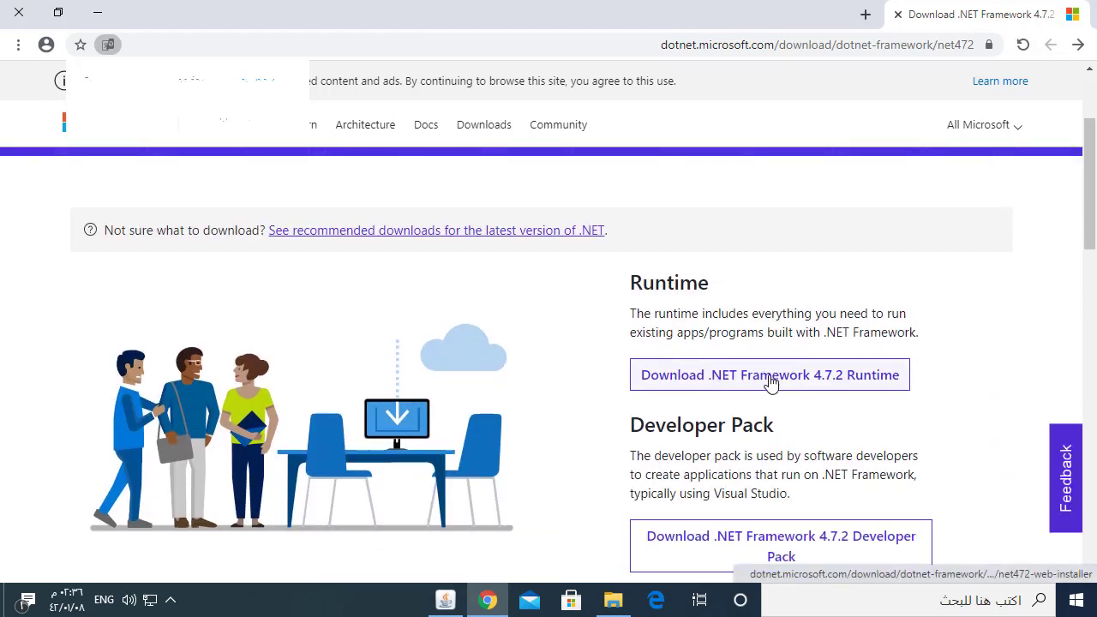
left_click(828, 387)
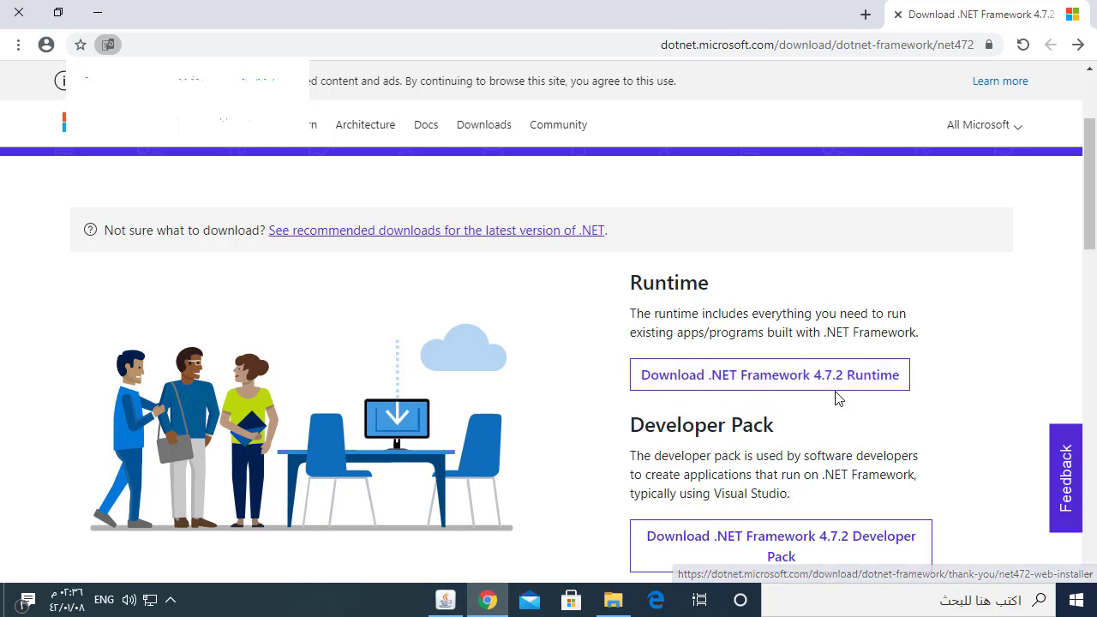
scroll(831, 387, "down", 1)
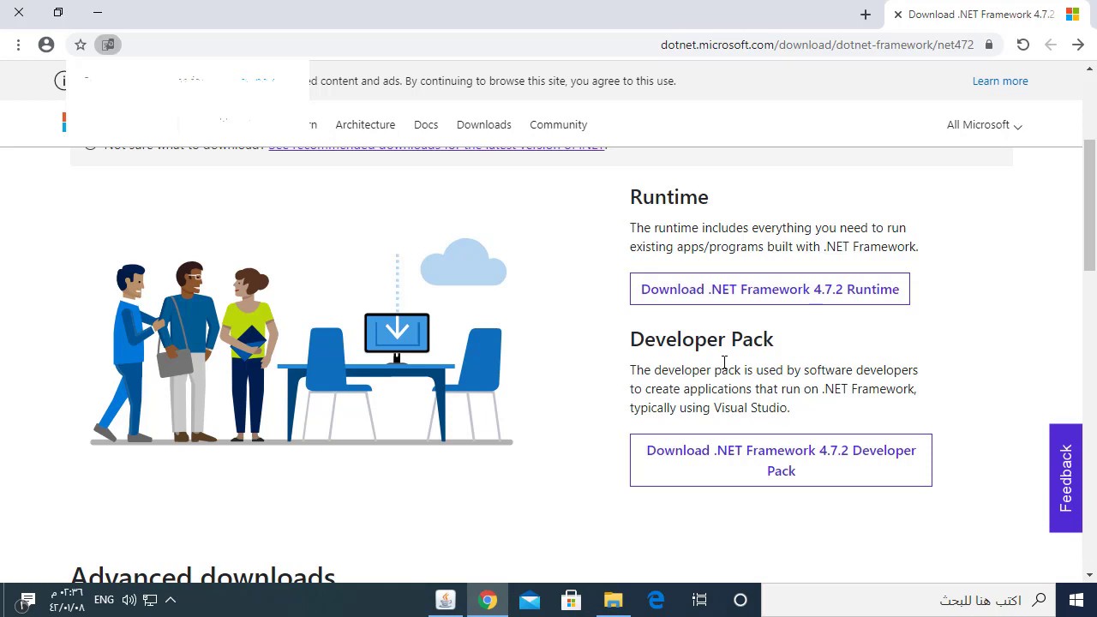
left_click(818, 291)
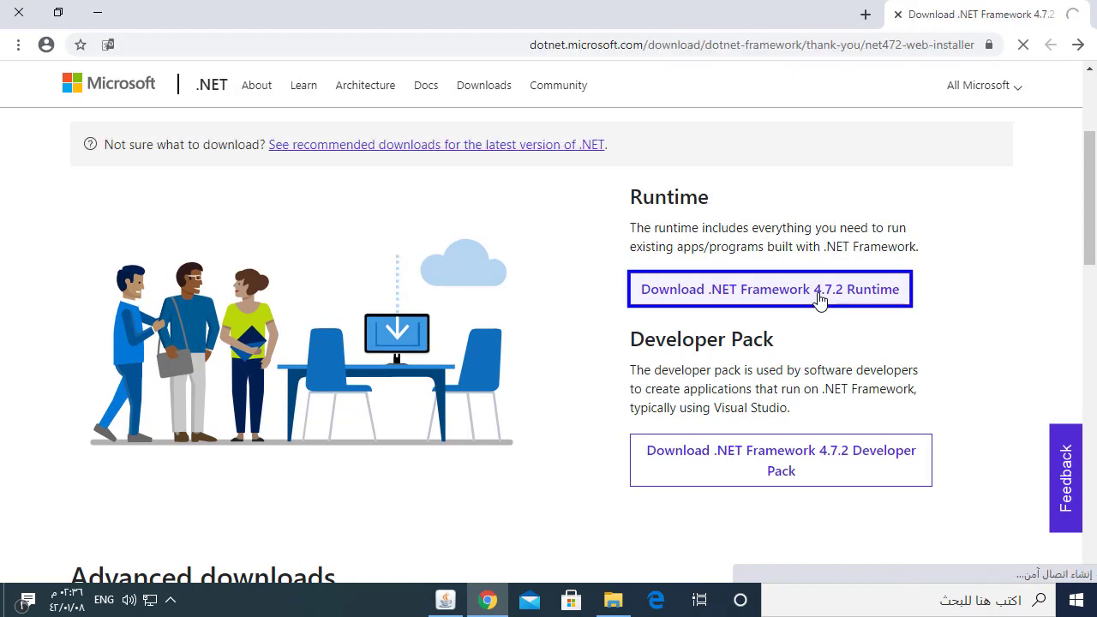
- Check the Java installation progress, go back to the .NET Framework 4.7.2 page and keep the blocked NDP472 installer download
left_click(447, 601)
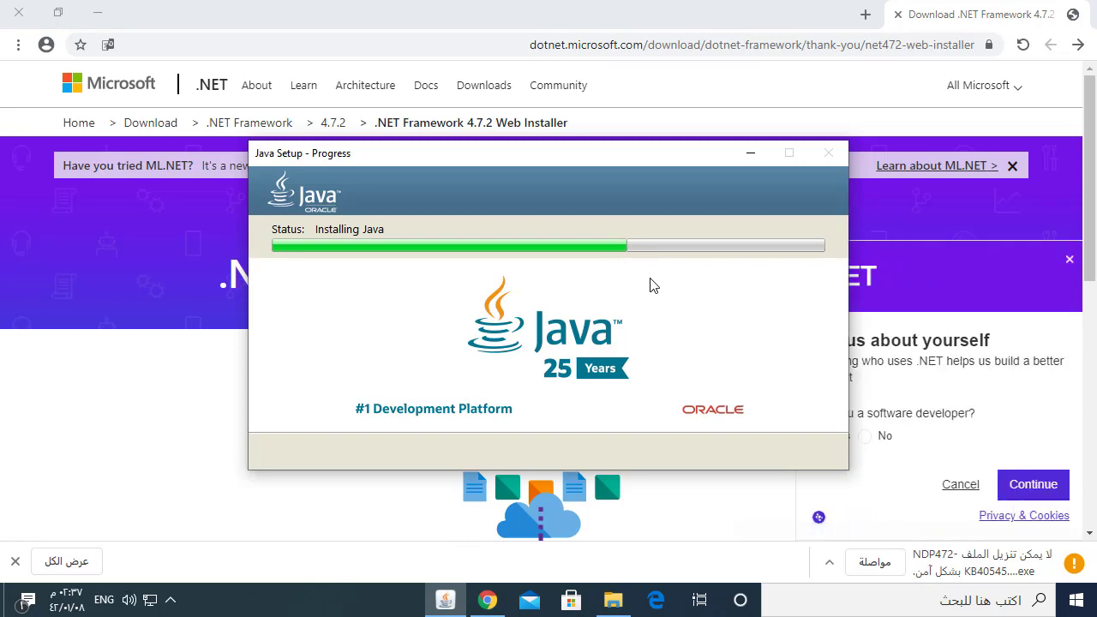
left_click(379, 26)
key("alt+Left")
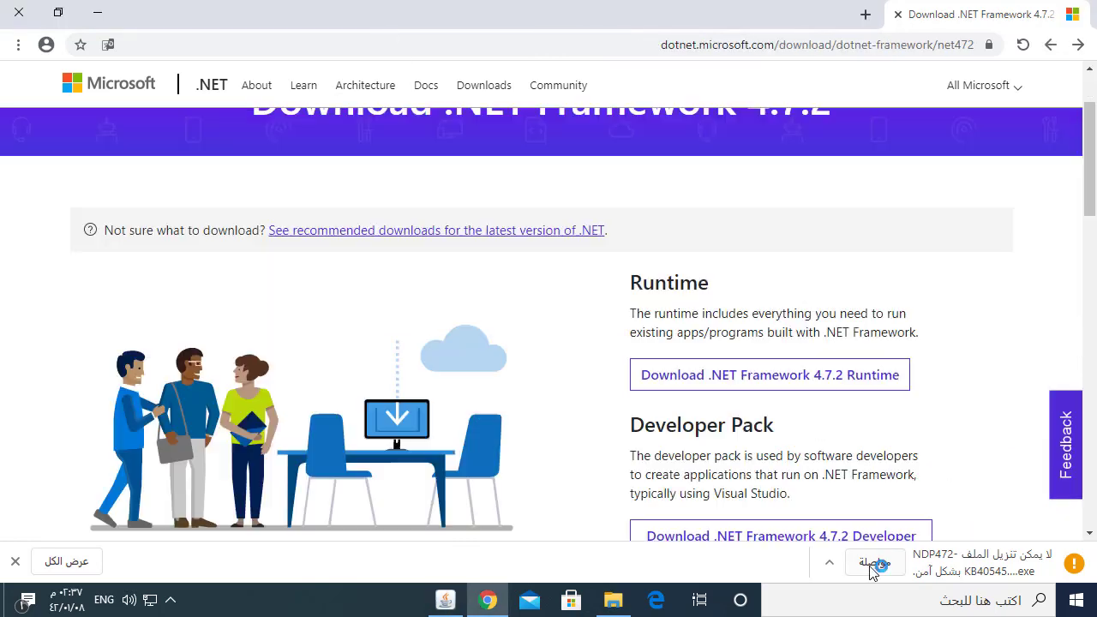
left_click(874, 561)
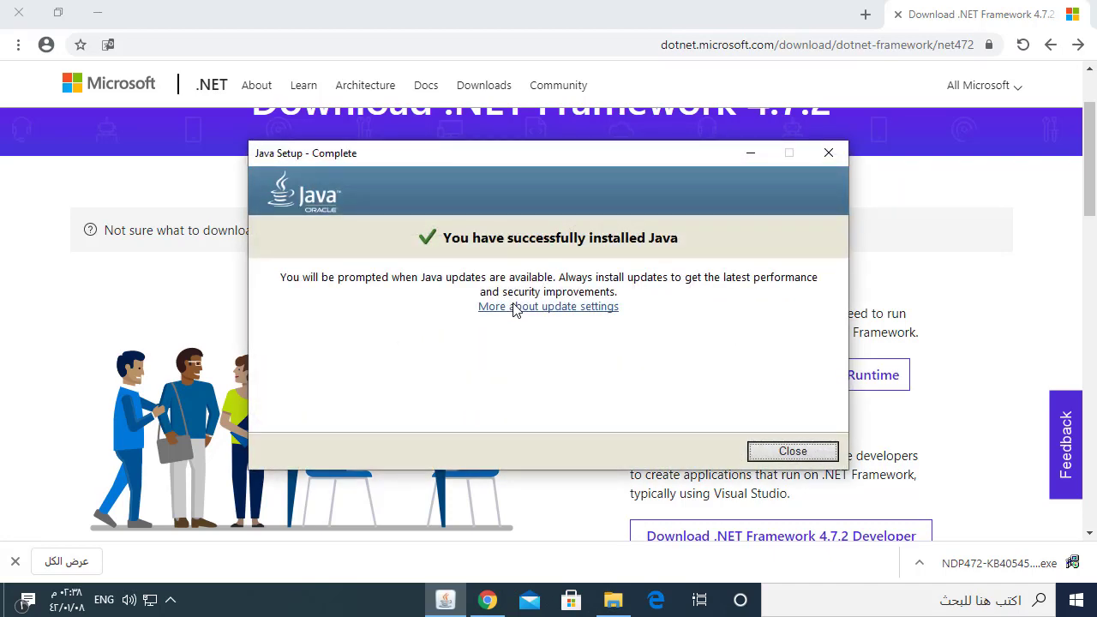
- Close the finished Java Setup and run the downloaded .NET Framework 4.7.2 installer, allowing it to make changes to the device
left_click(820, 451)
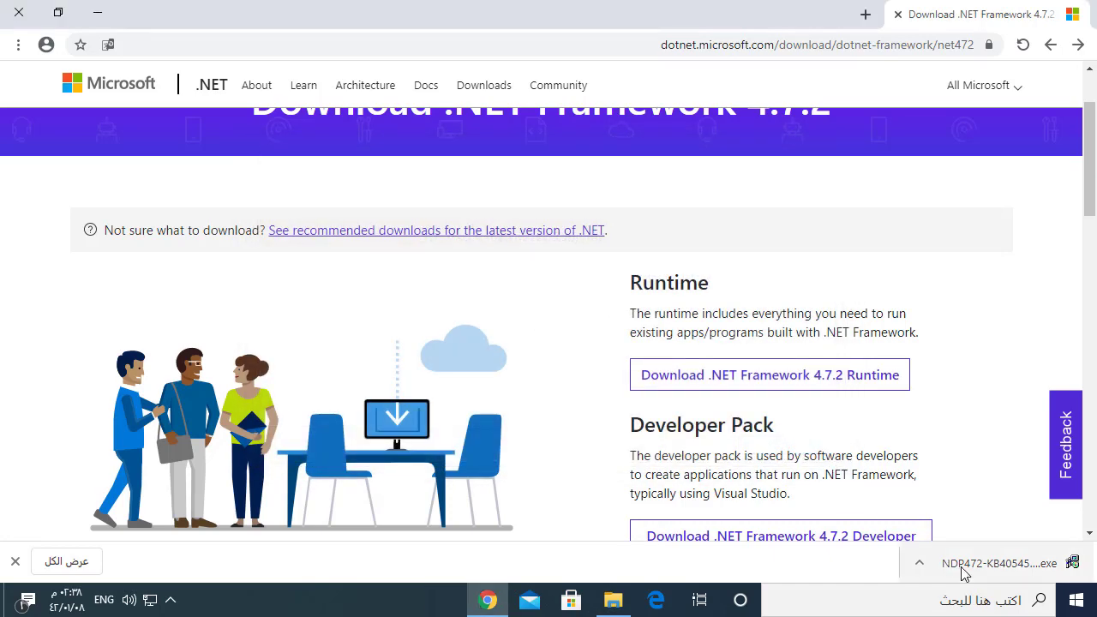
left_click(976, 569)
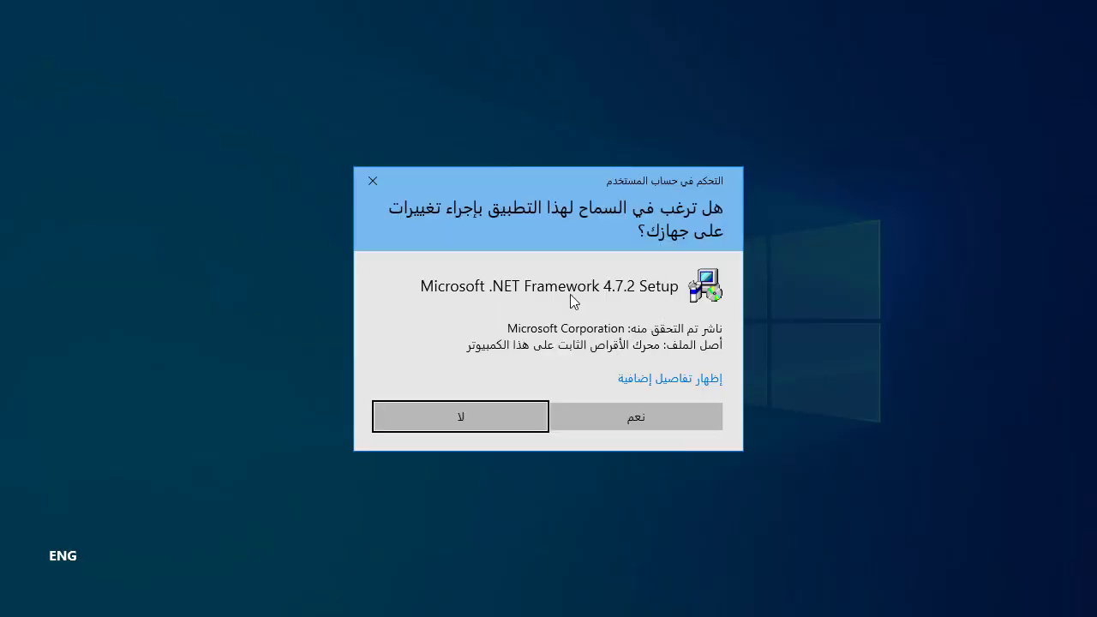
left_click(680, 418)
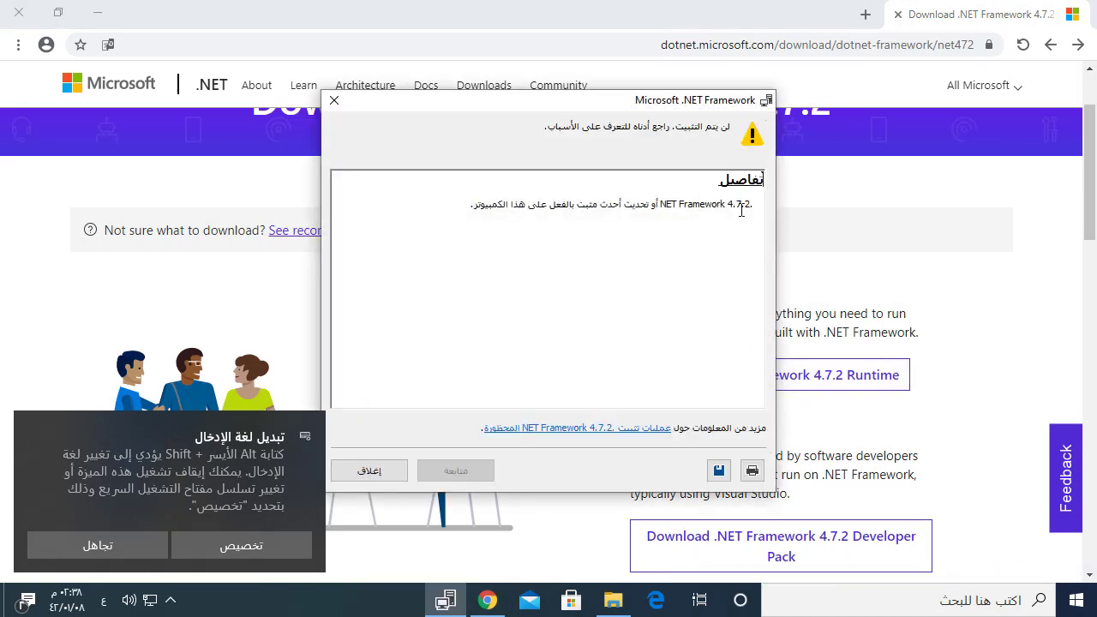
- Read the details message in the .NET Framework 4.7.2 setup window and close the setup
left_click_drag(463, 207, 647, 207)
left_click(675, 209)
double_click(690, 207)
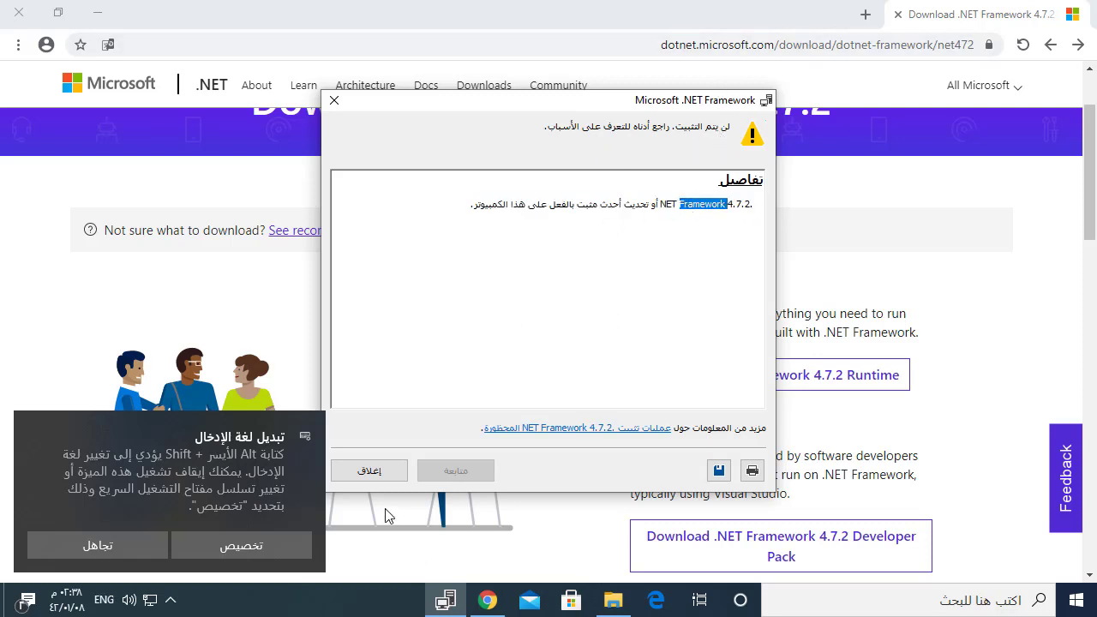
left_click(370, 471)
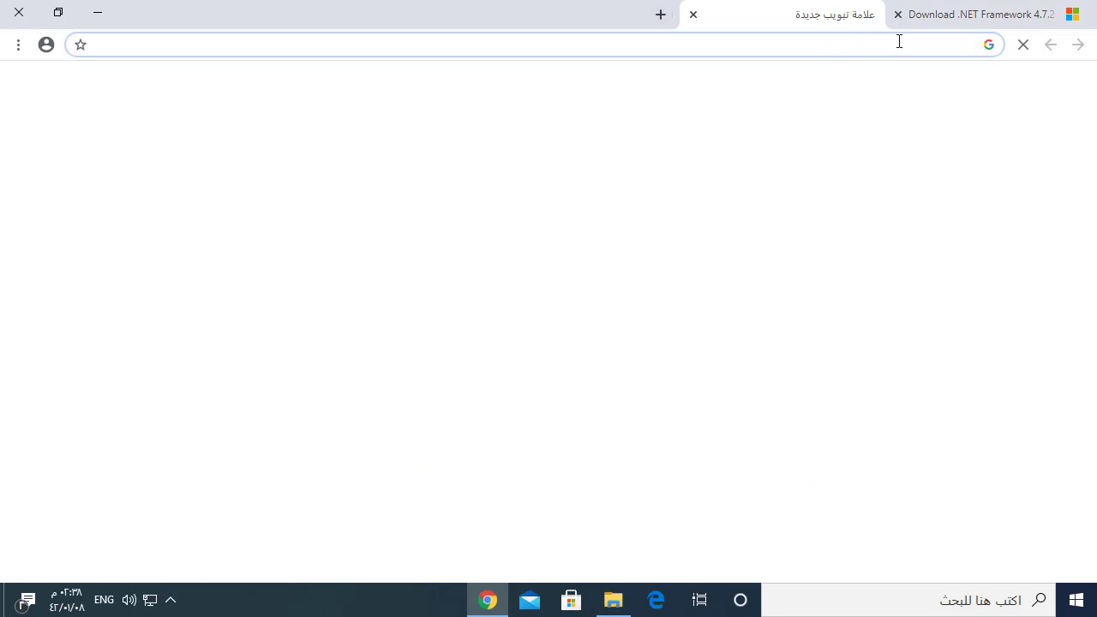
- Close the .NET Framework download tab and search Google for "directx x" in a new tab
left_click(898, 15)
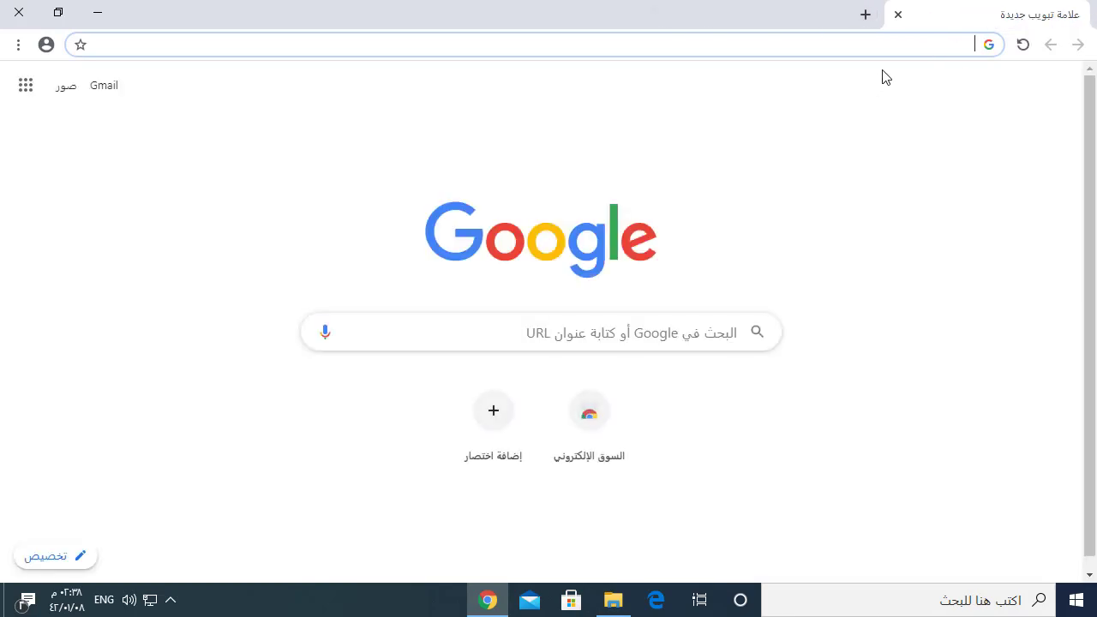
type("dir")
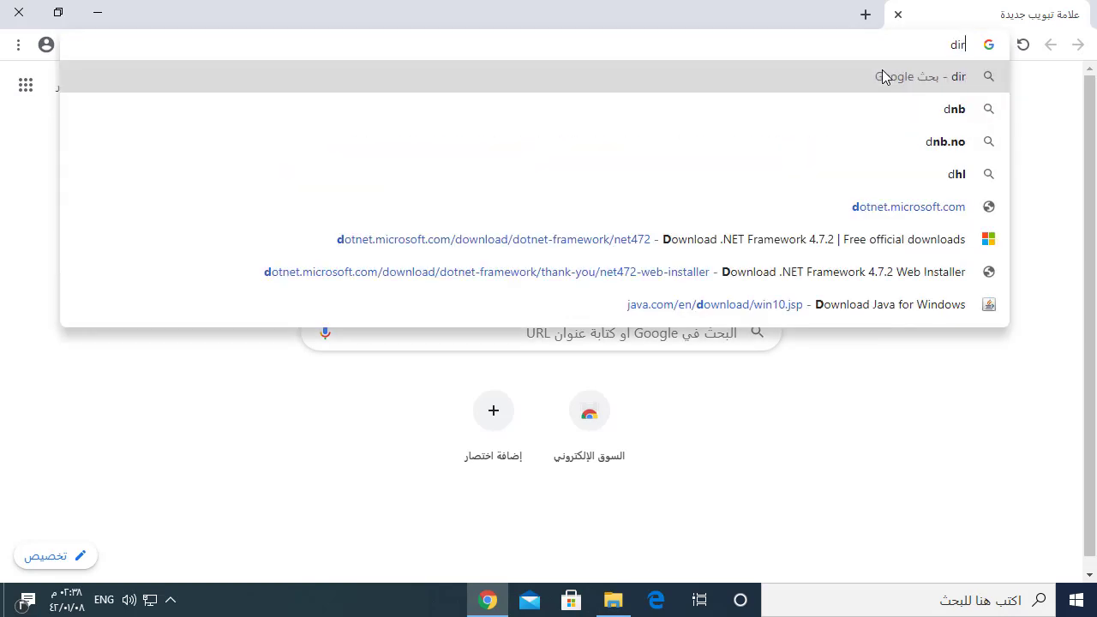
key("Down")
key("Down")
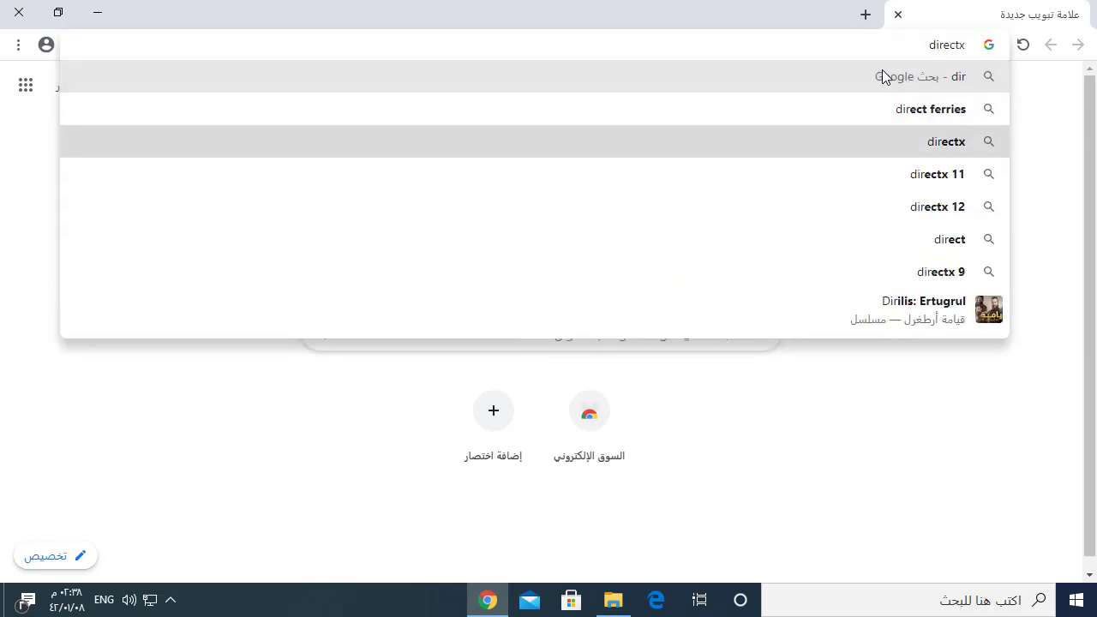
type("x")
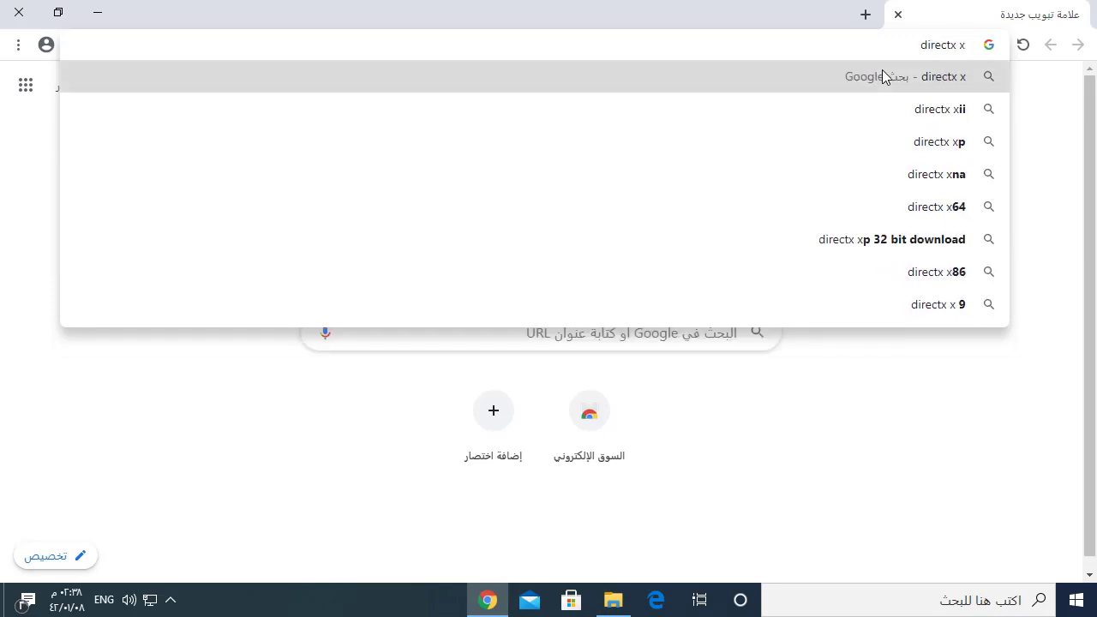
left_click(882, 76)
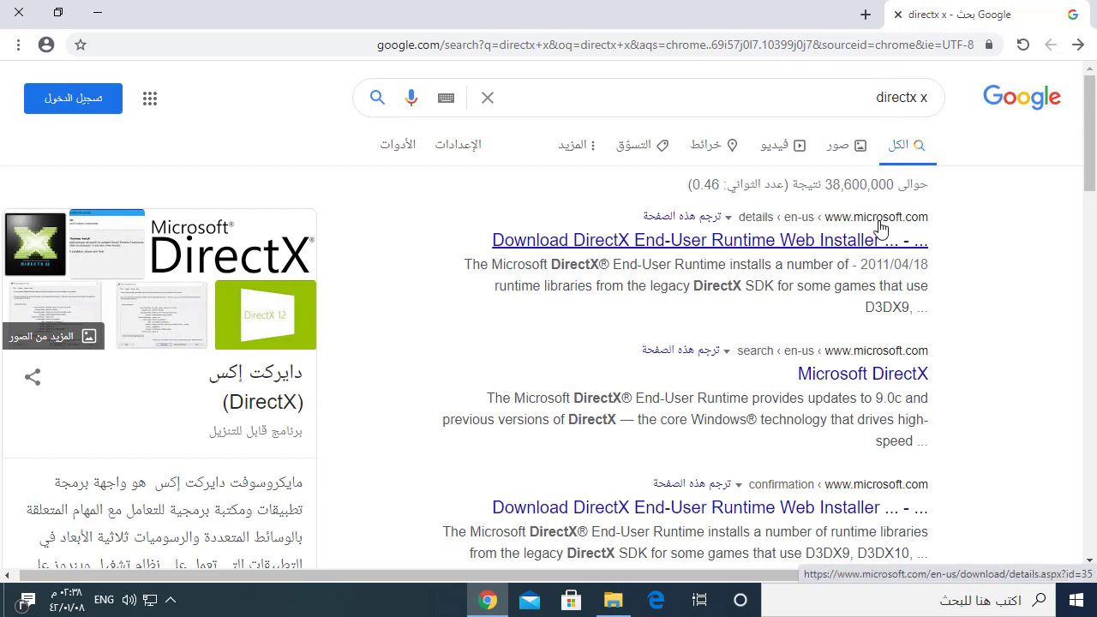
- Open Microsoft's DirectX End-User Runtime Web Installer page from the results and download the English installer
left_click(825, 241)
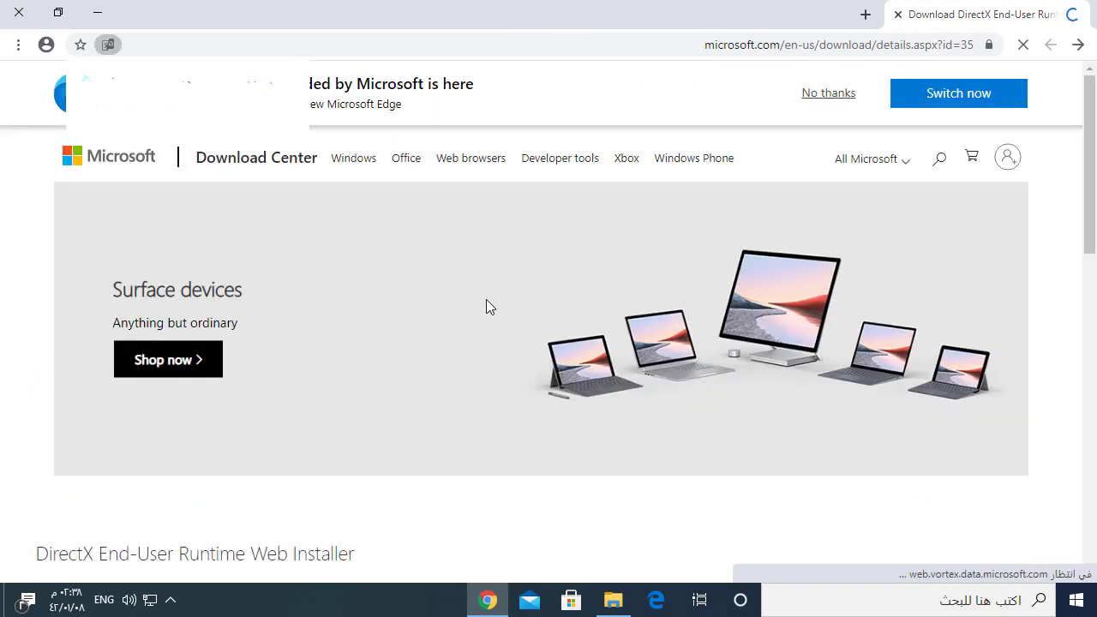
scroll(624, 248, "down", 4)
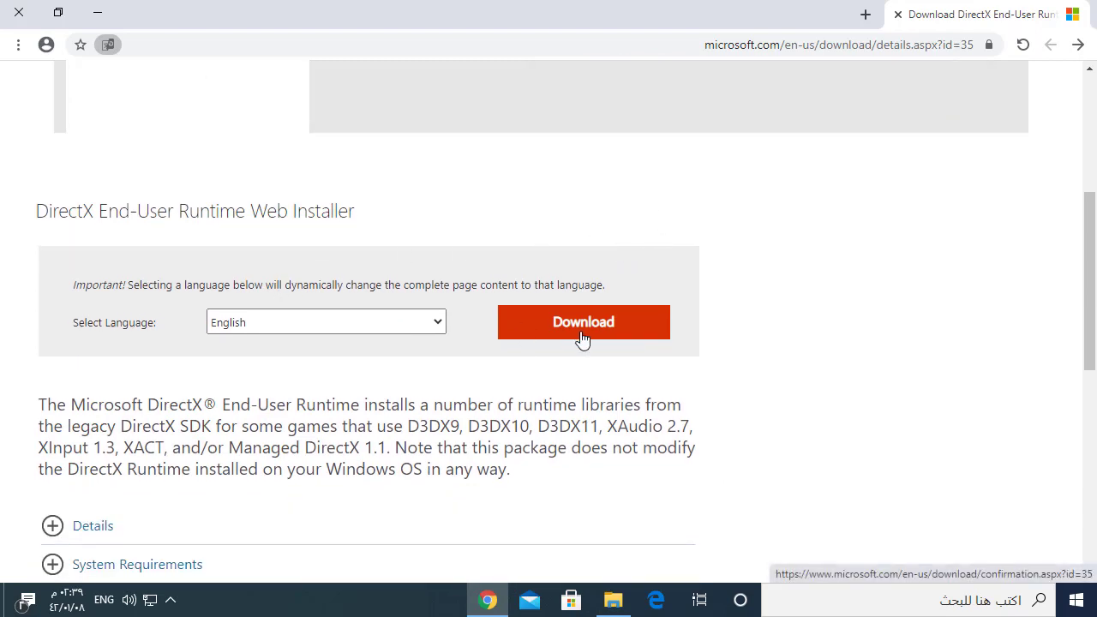
left_click(576, 337)
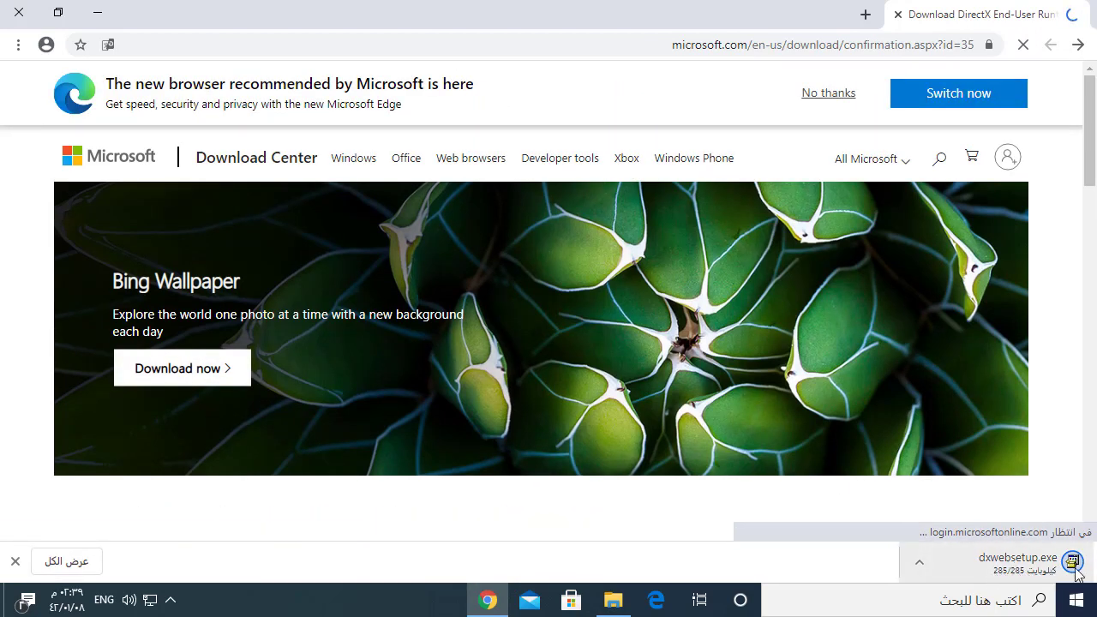
- Run the downloaded dxwebsetup.exe with permission to make changes, accept the DirectX license agreement and decline installing the Bing Bar
left_click(1011, 572)
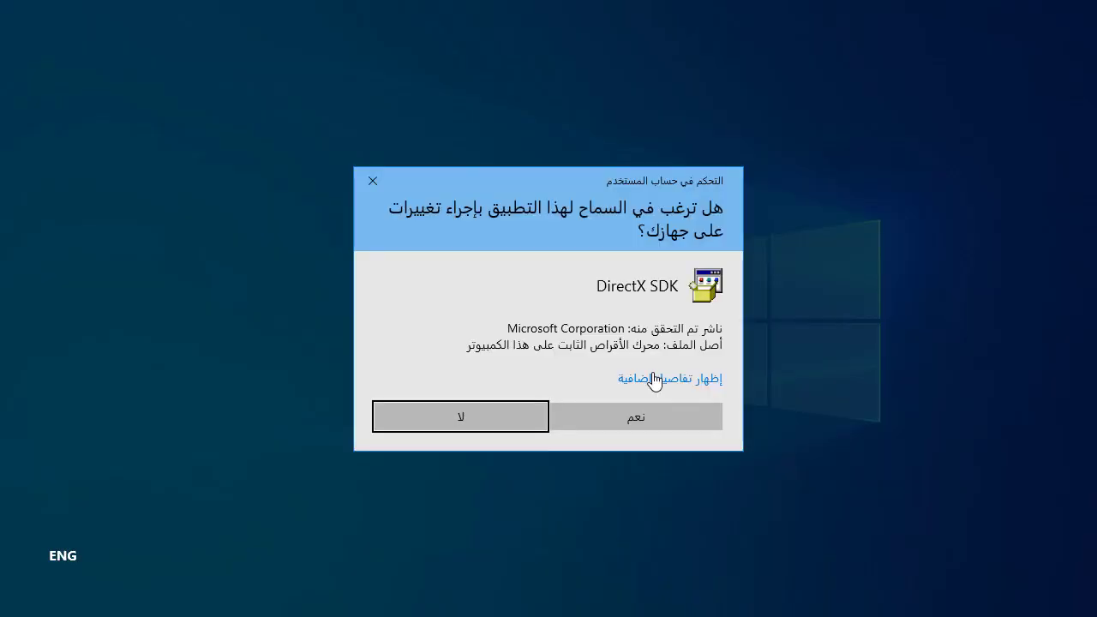
left_click(635, 417)
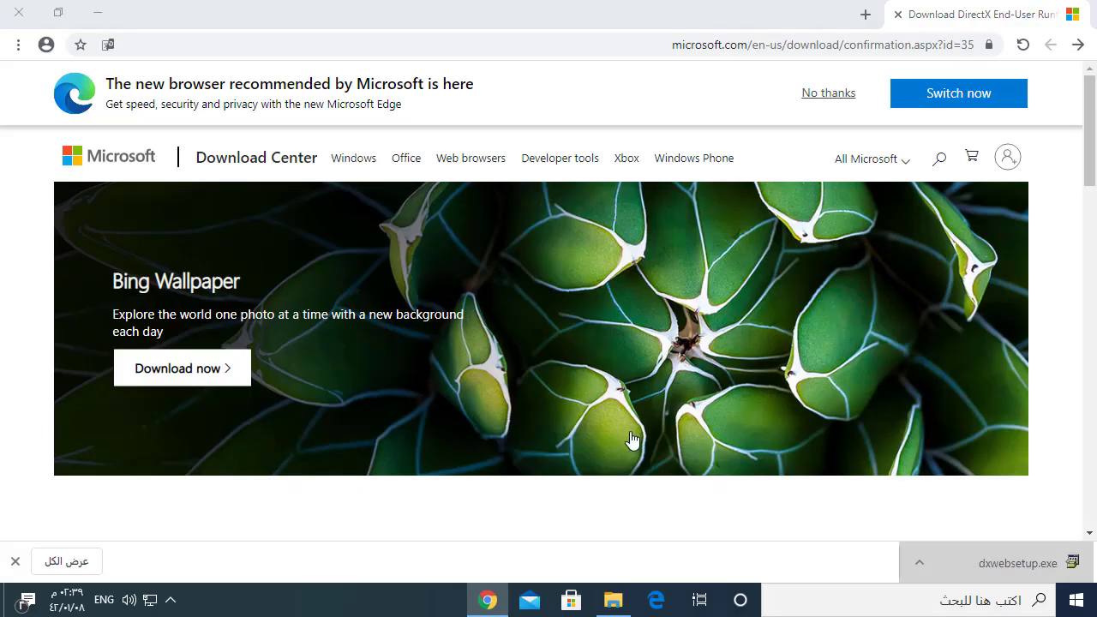
left_click(337, 382)
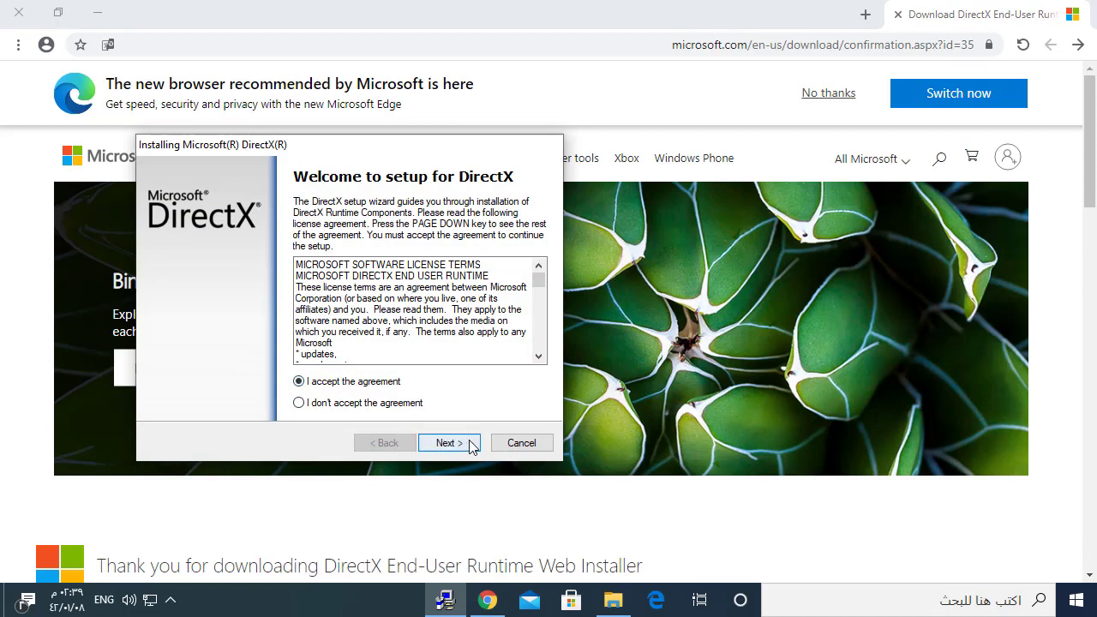
left_click(463, 443)
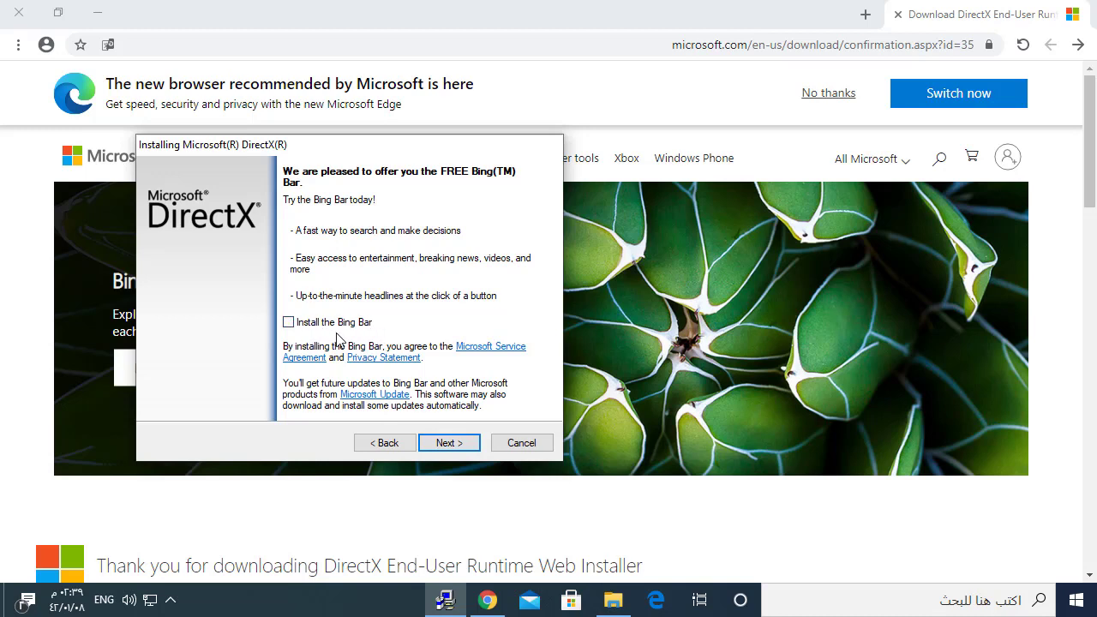
left_click(449, 443)
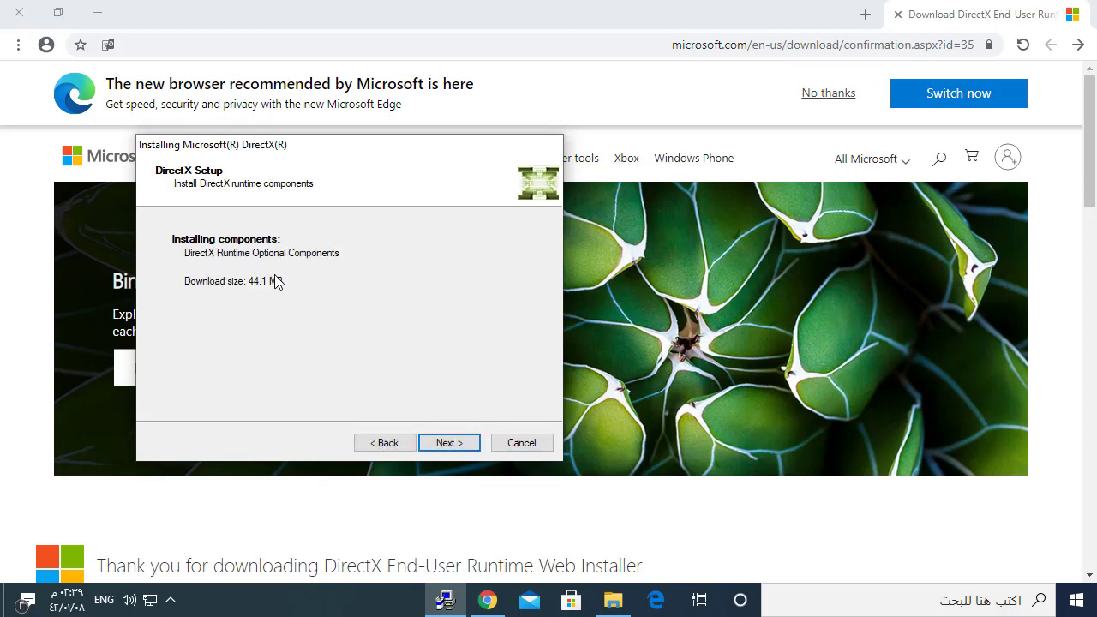
- Return to the Chrome window and search Google for "Visual c++" in the current tab
left_click(861, 44)
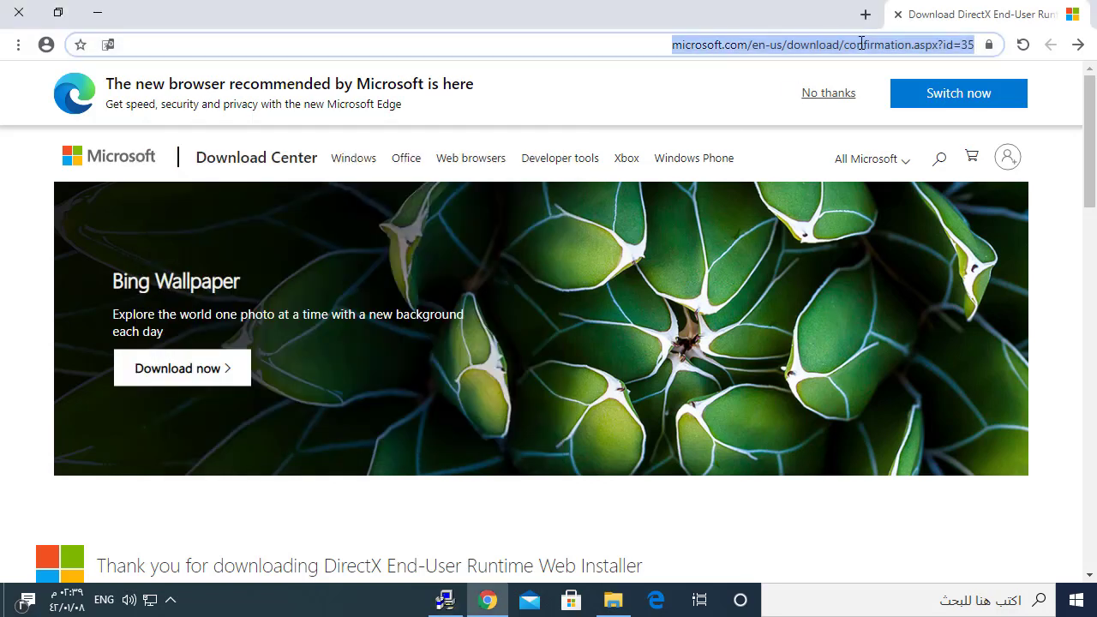
type("Vi")
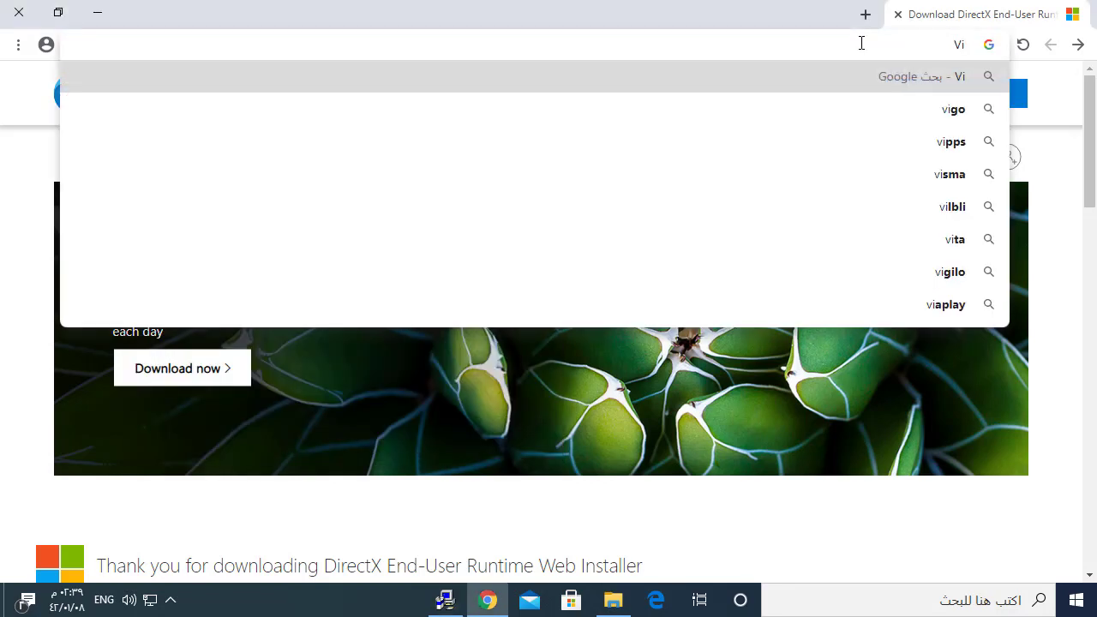
type("sual")
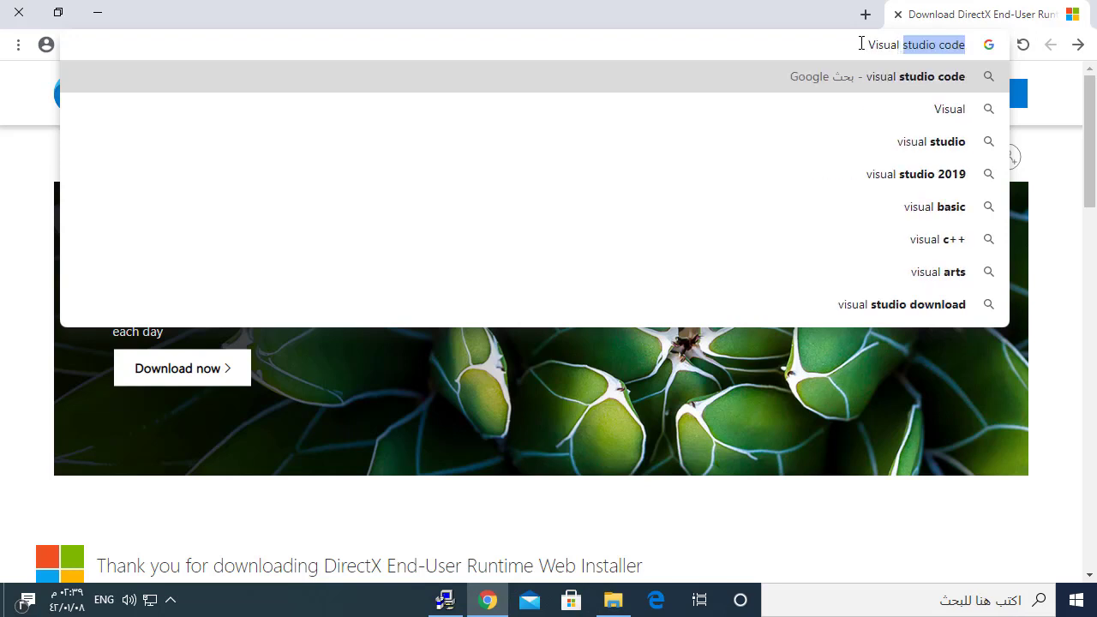
type(" c++")
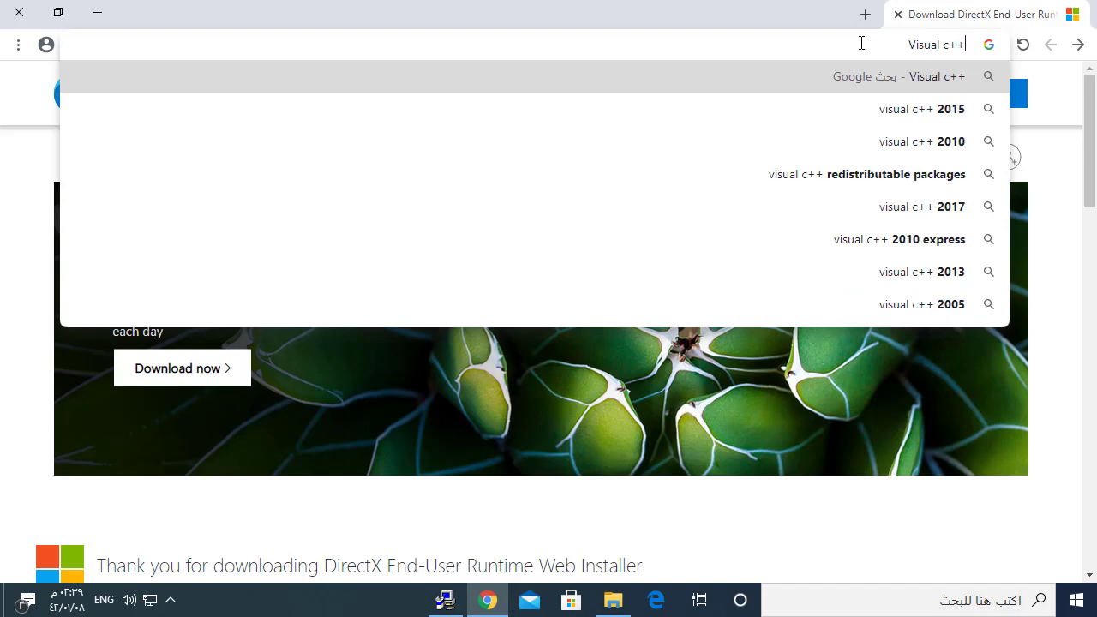
key("Return")
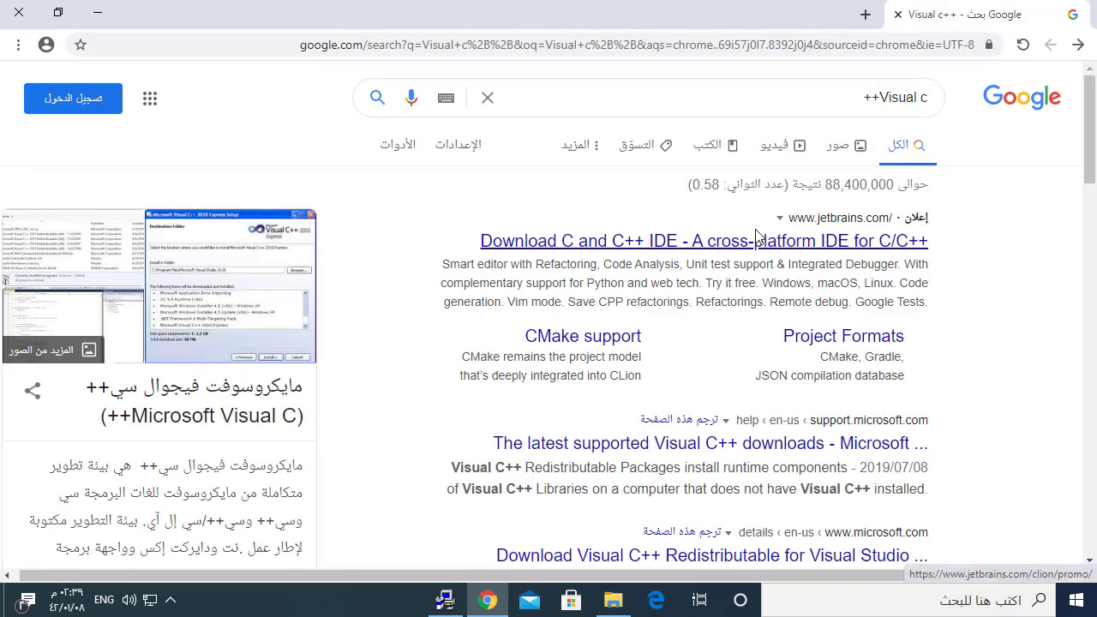
- Open Microsoft's "The latest supported Visual C++ downloads" result and go to its Visual Studio 2015, 2017 and 2019 section
left_click(729, 252)
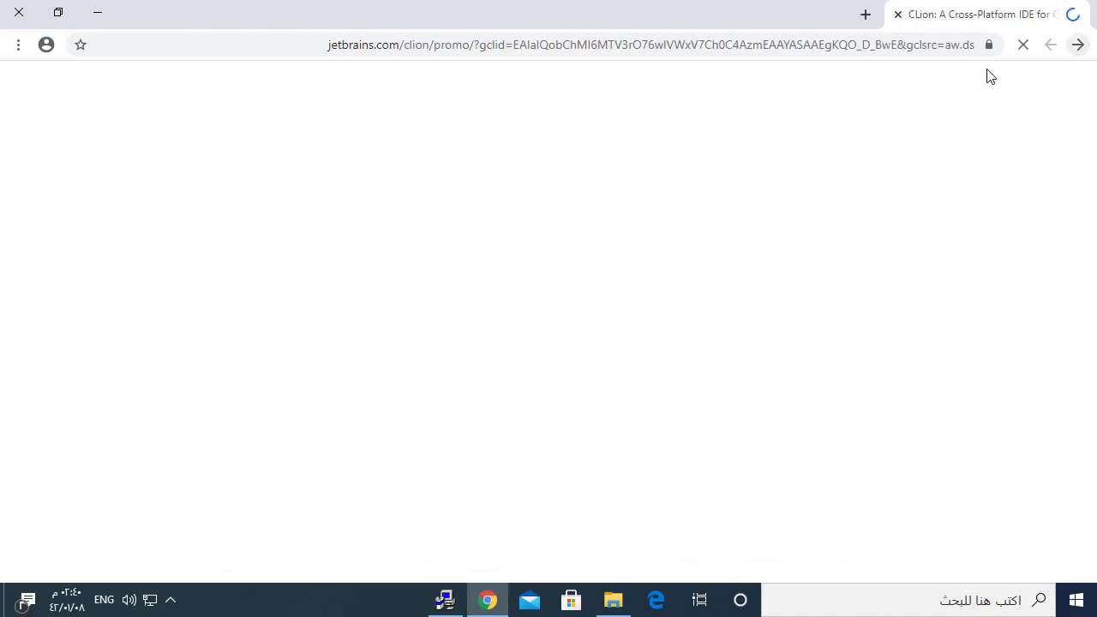
left_click(1078, 45)
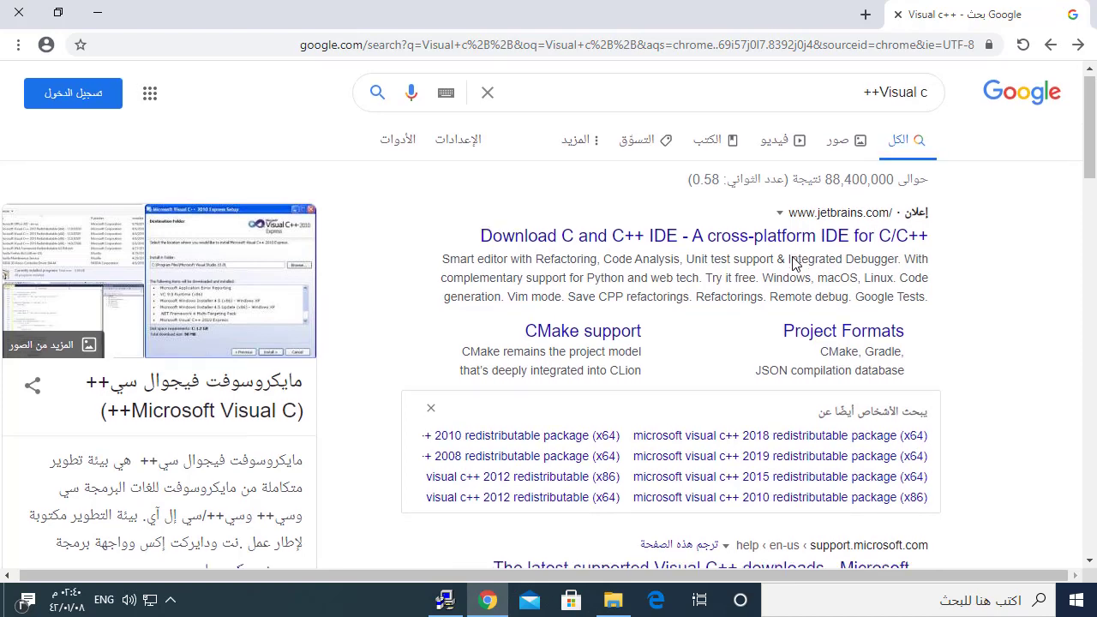
scroll(796, 254, "down", 2)
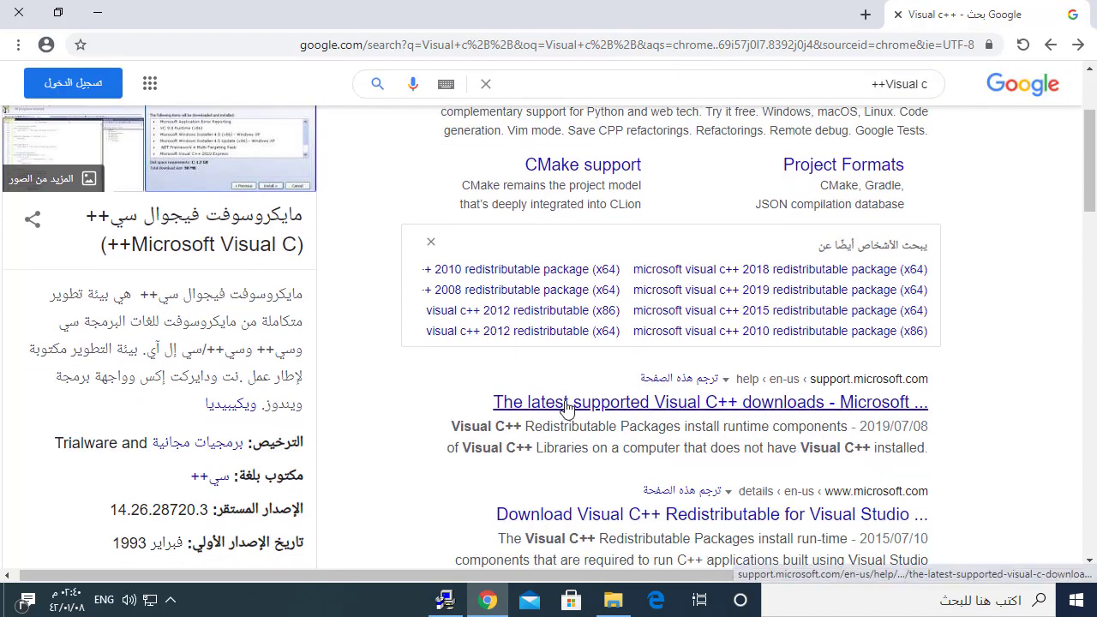
left_click(797, 407)
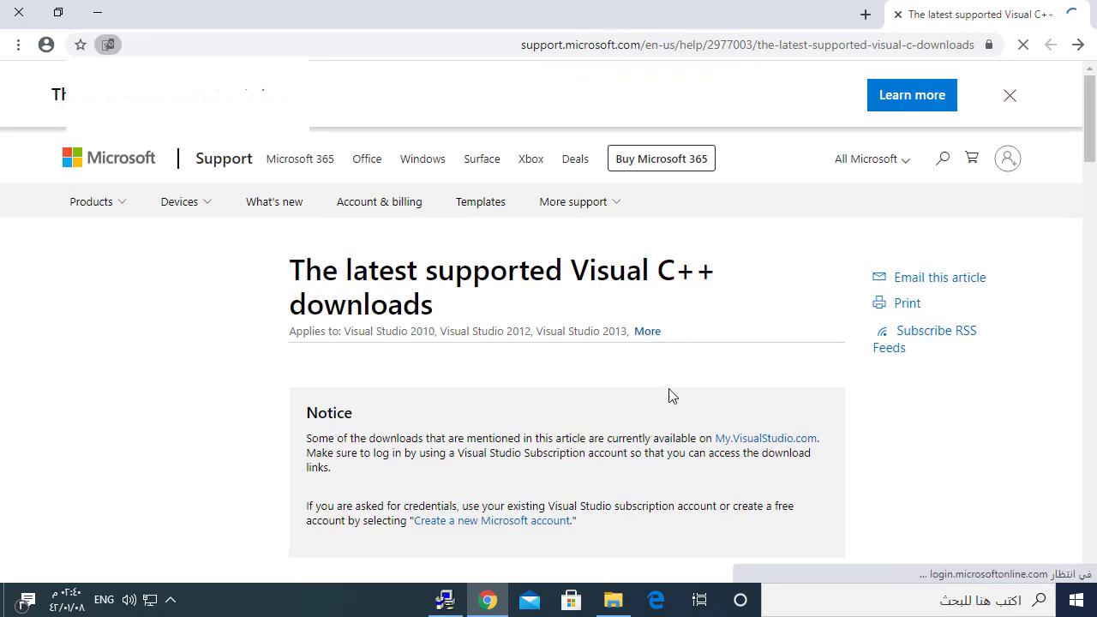
scroll(493, 411, "down", 3)
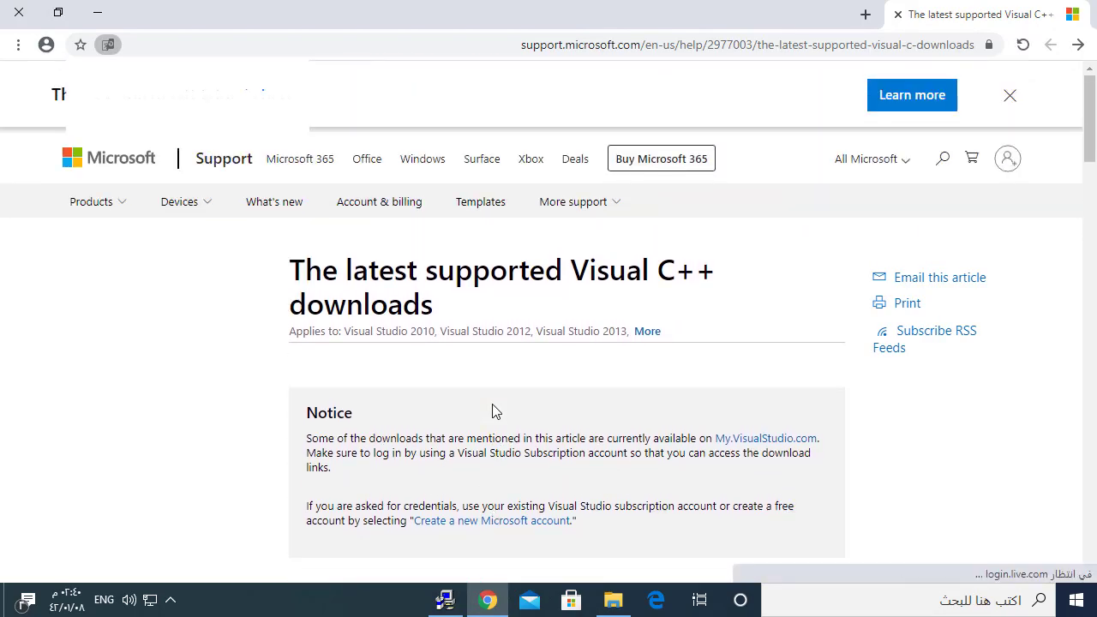
scroll(492, 412, "down", 6)
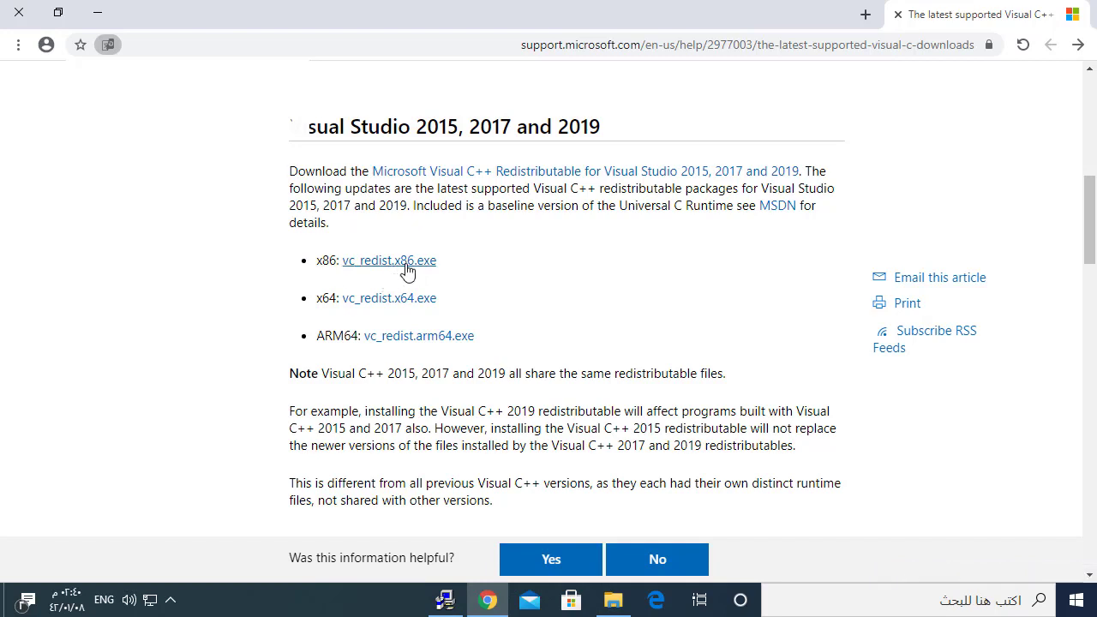
- Check the system type in This PC's properties from File Explorer, and close the System window
left_click(618, 606)
right_click(836, 288)
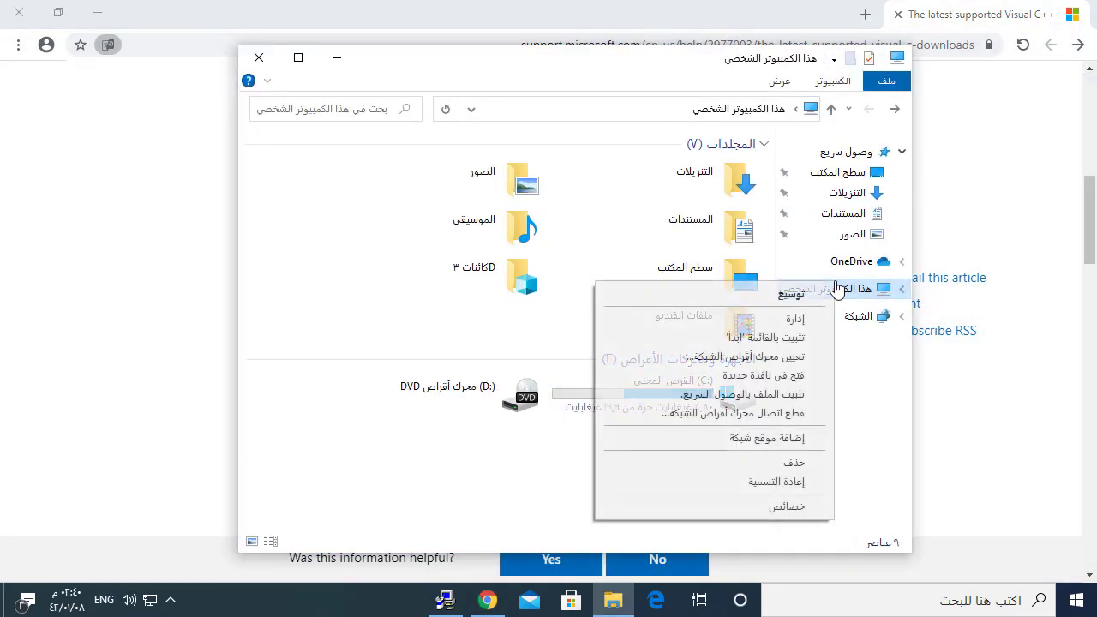
left_click(787, 507)
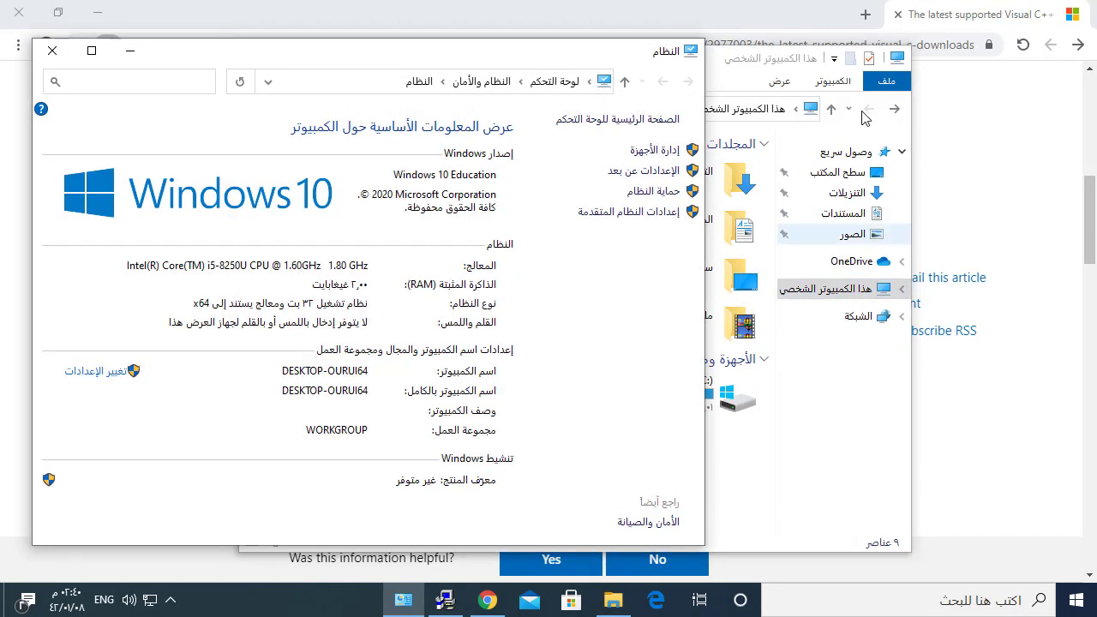
right_click(829, 291)
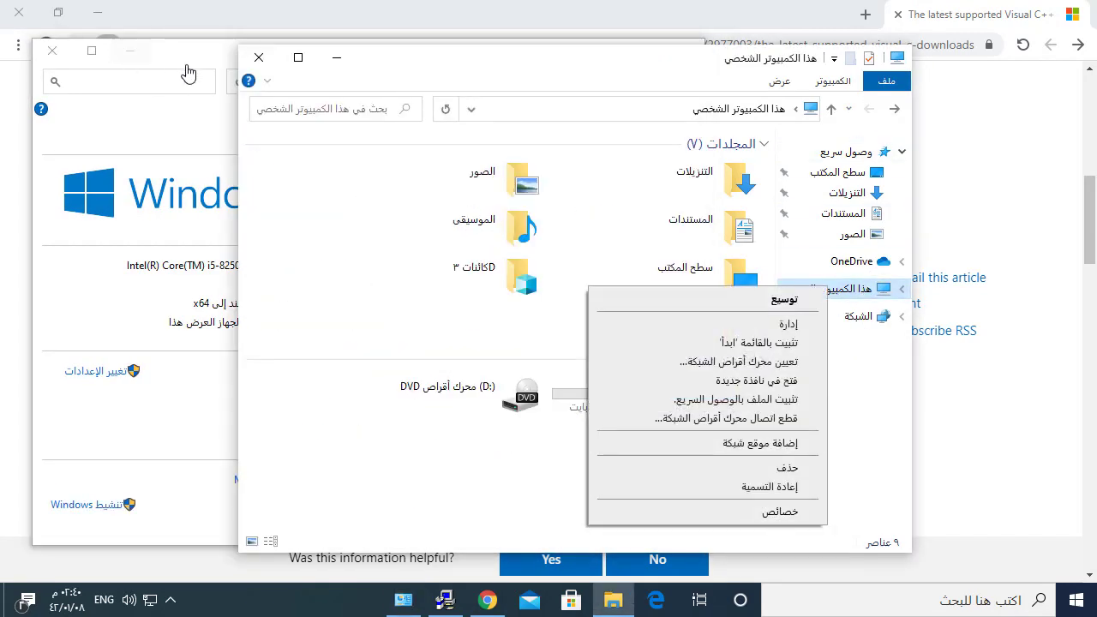
left_click(188, 72)
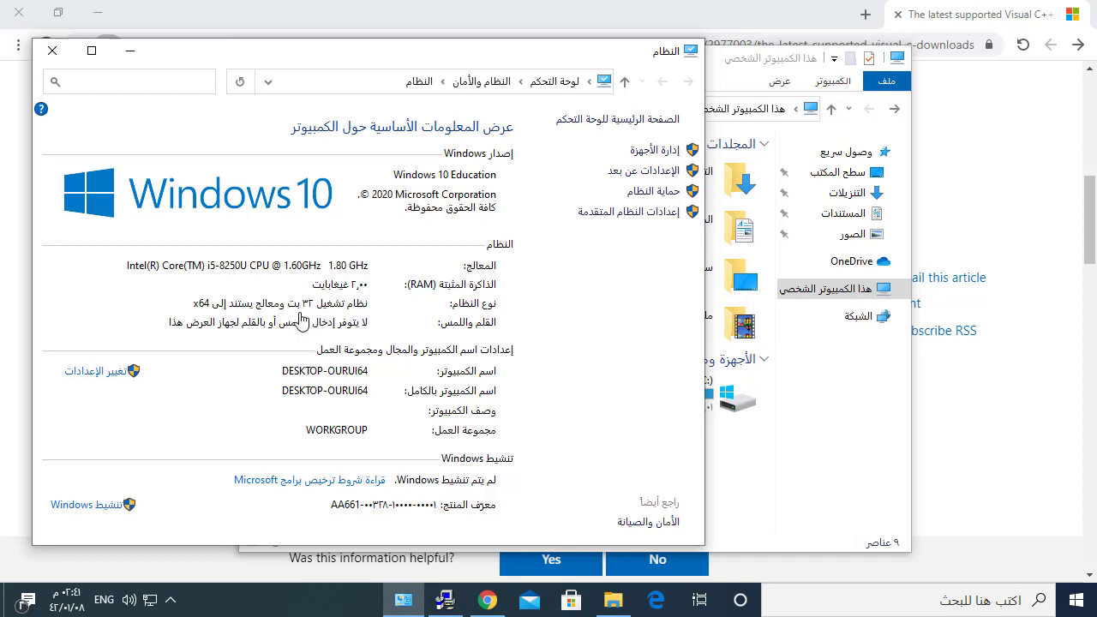
left_click(53, 51)
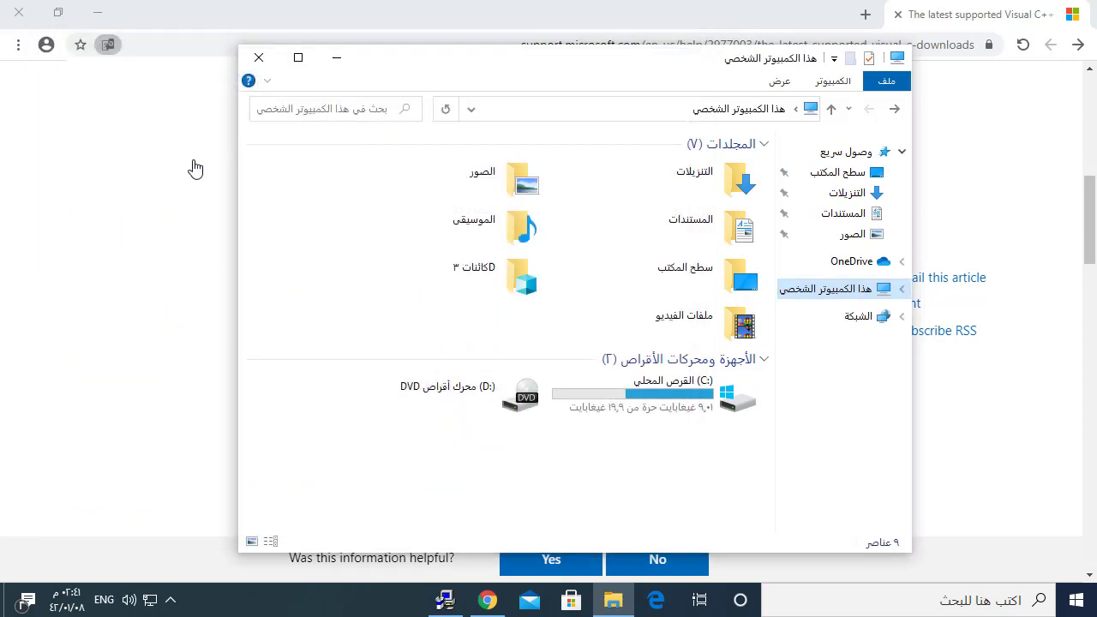
- Return to the Visual C++ downloads page in Chrome and download the x86 package vc_redist.x86.exe
left_click(308, 20)
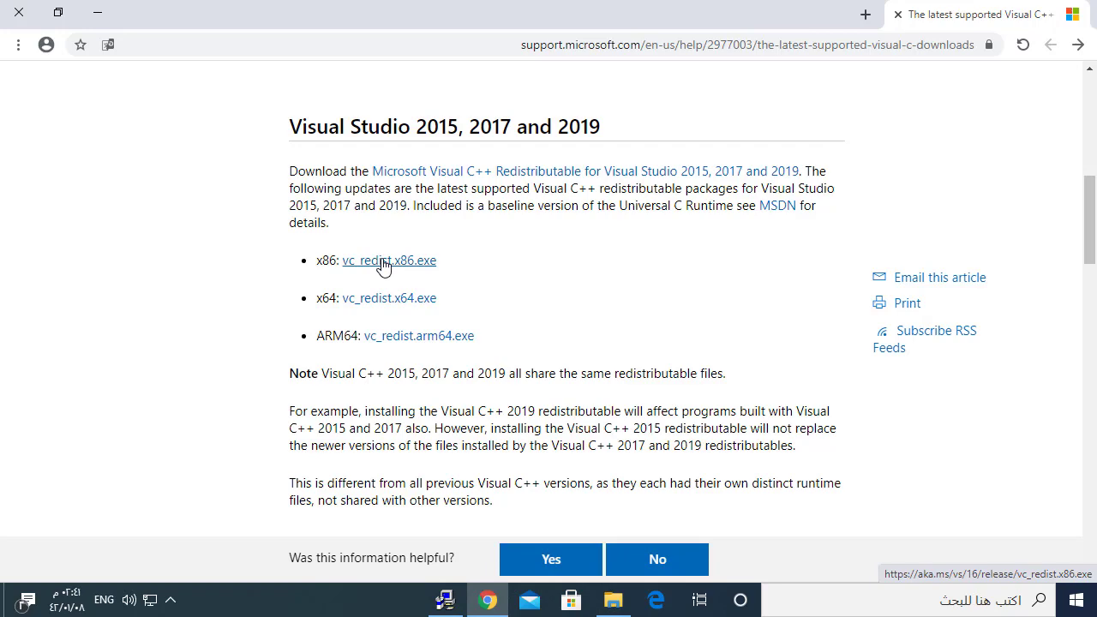
left_click(385, 261)
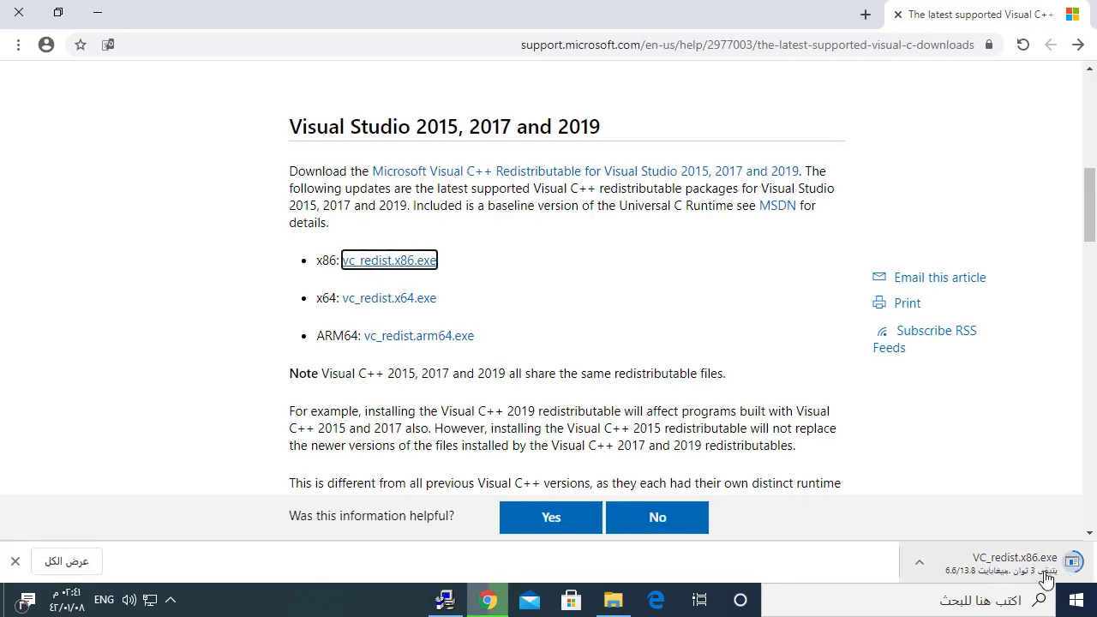
- Switch to the waiting DirectX setup, install the DirectX Runtime Optional Components and finish the wizard
left_click(452, 604)
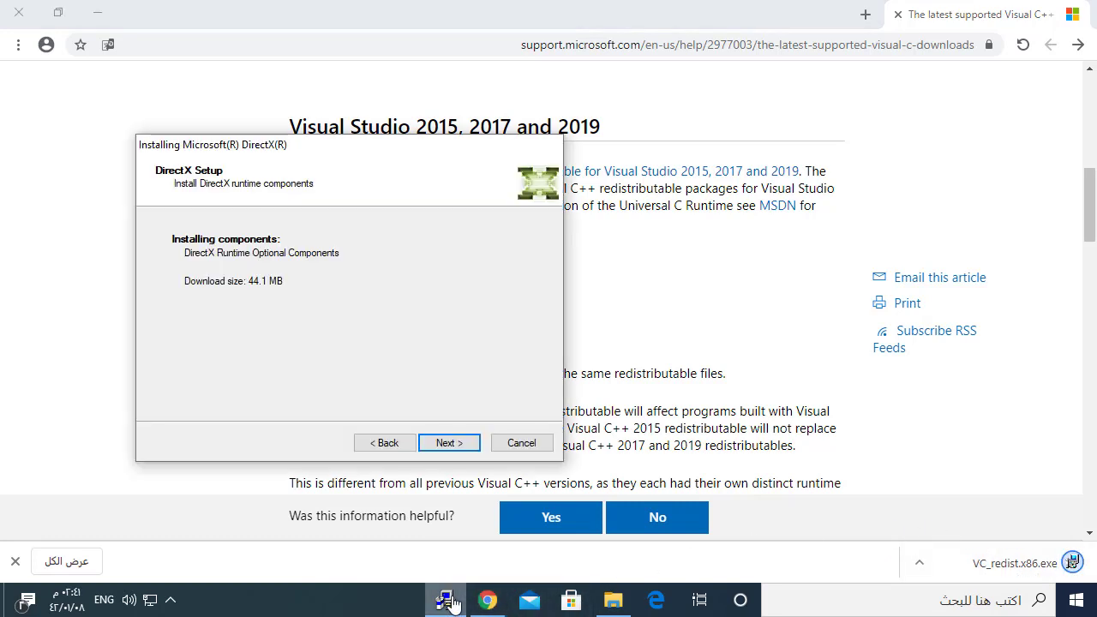
left_click(448, 446)
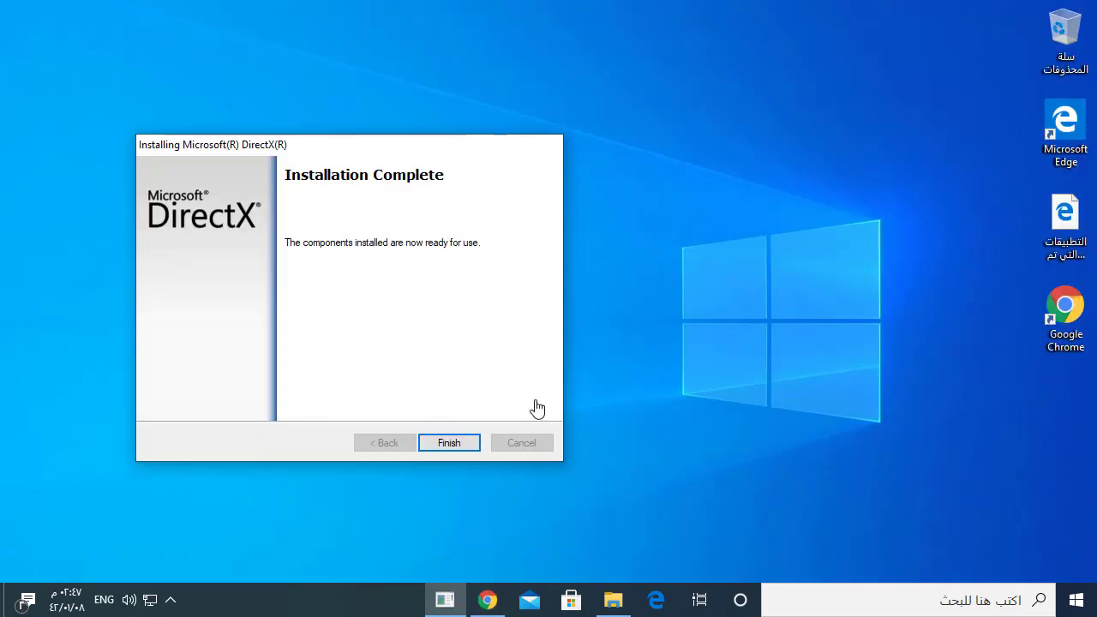
left_click(455, 445)
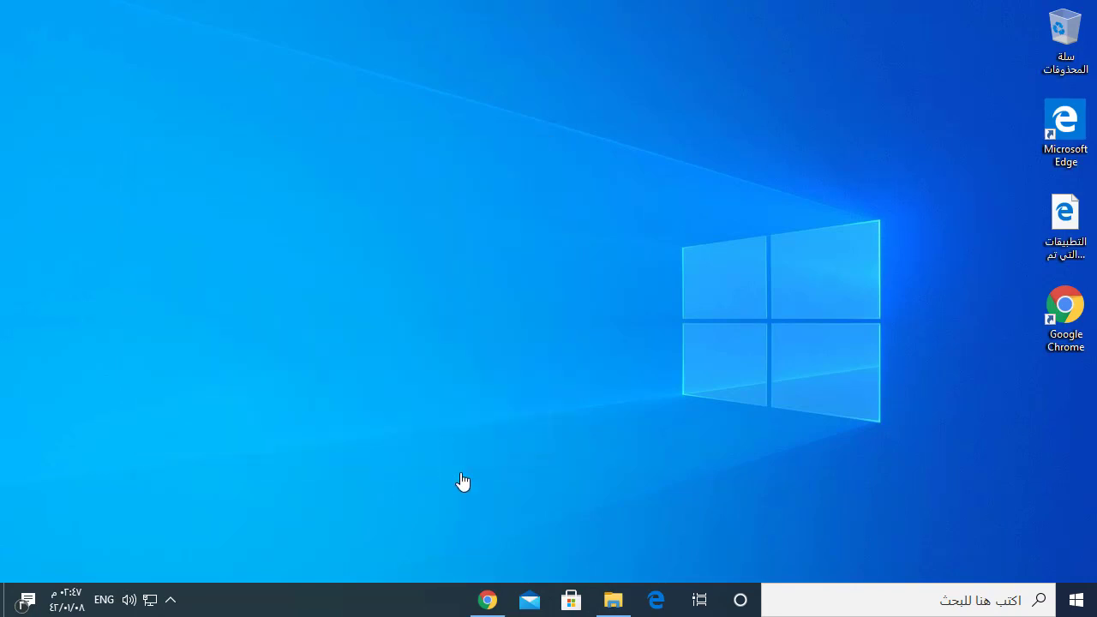
- Run the downloaded VC_redist.x86.exe from Chrome, agree to the license terms, install it with permission to make changes and close the setup
mouse_move(477, 614)
left_click(476, 610)
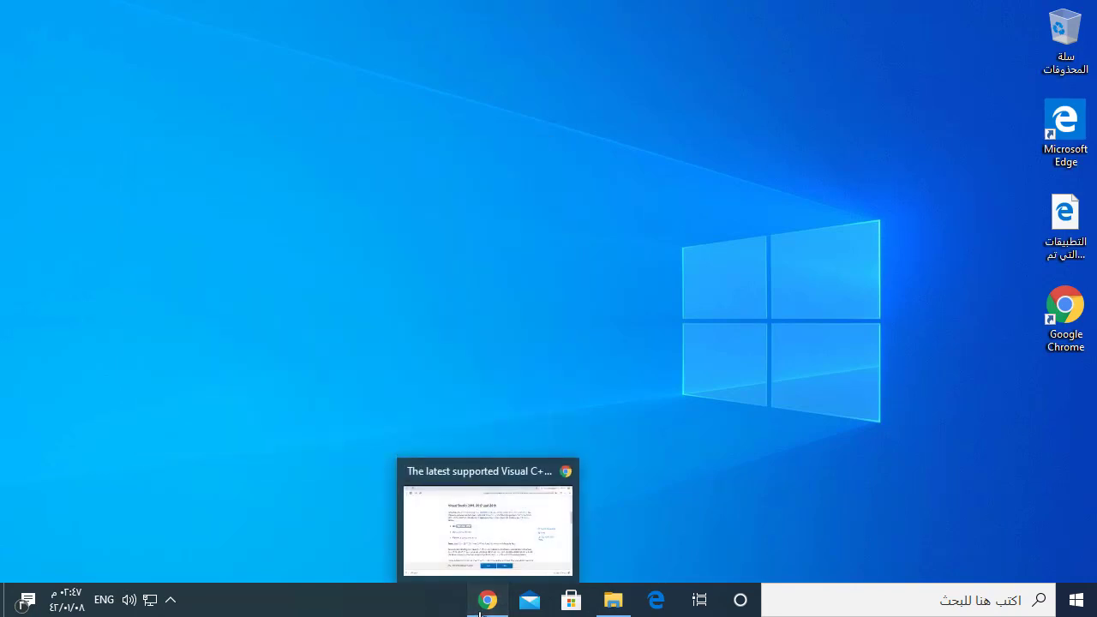
left_click(1007, 566)
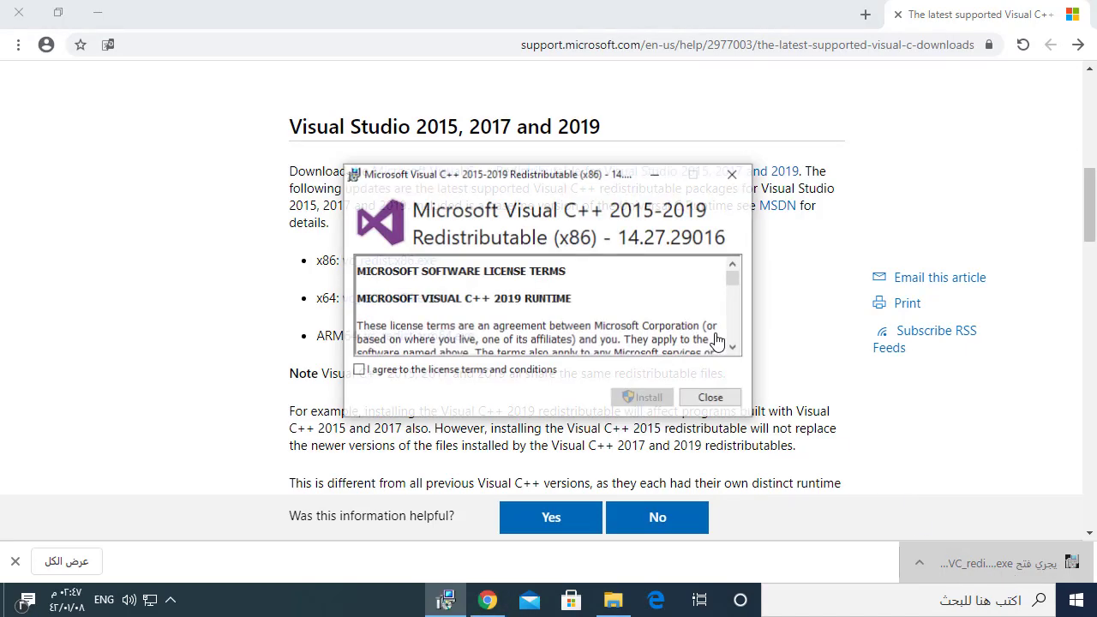
left_click(398, 374)
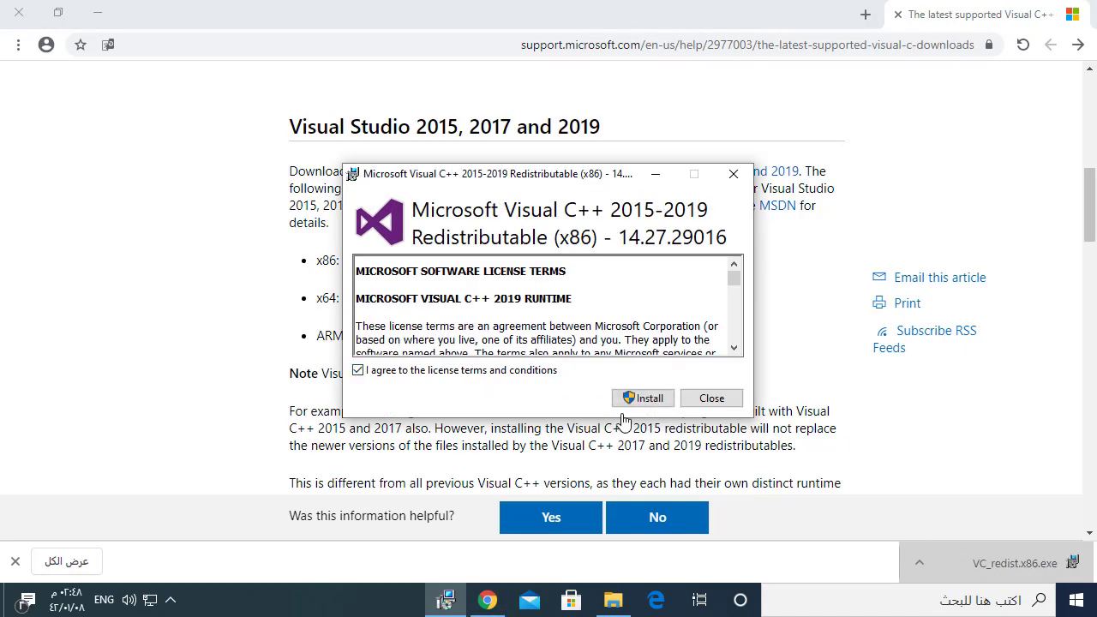
left_click(641, 400)
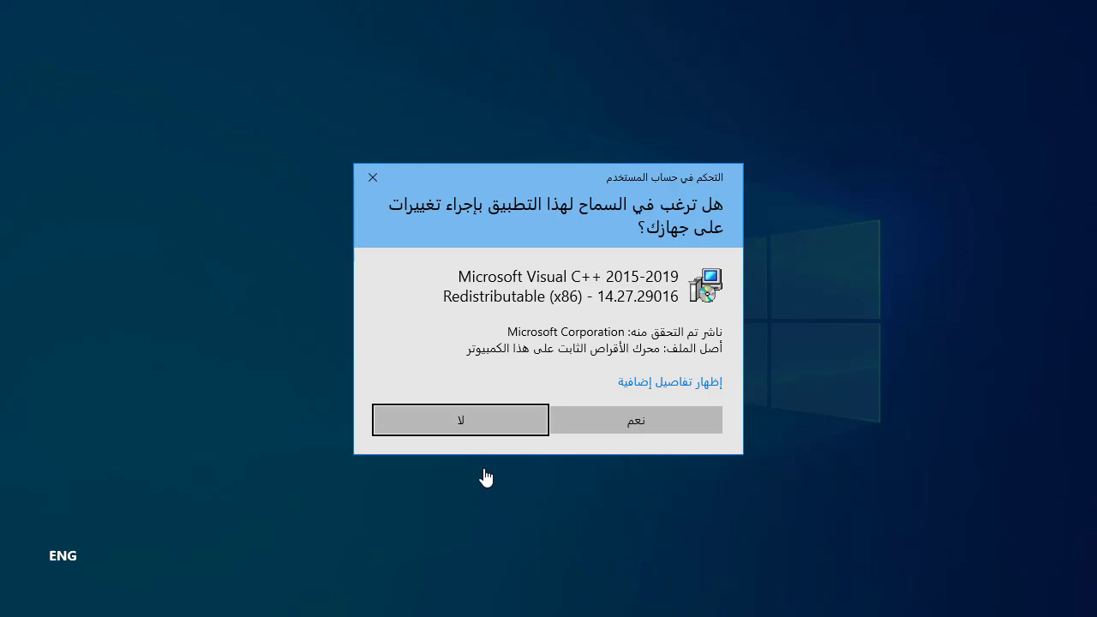
left_click(633, 421)
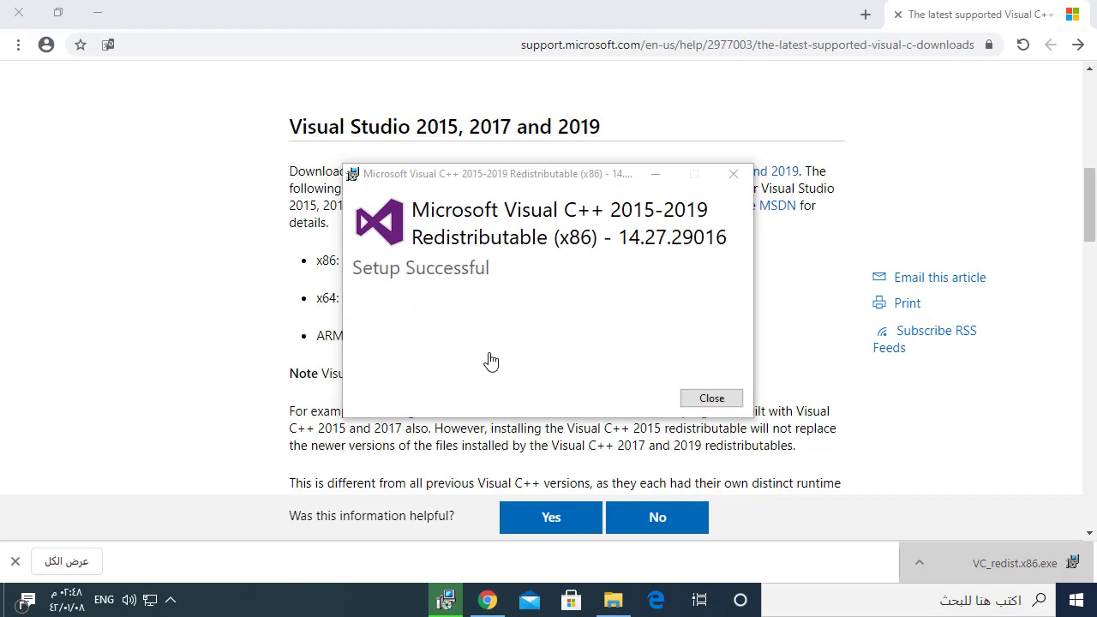
left_click(708, 398)
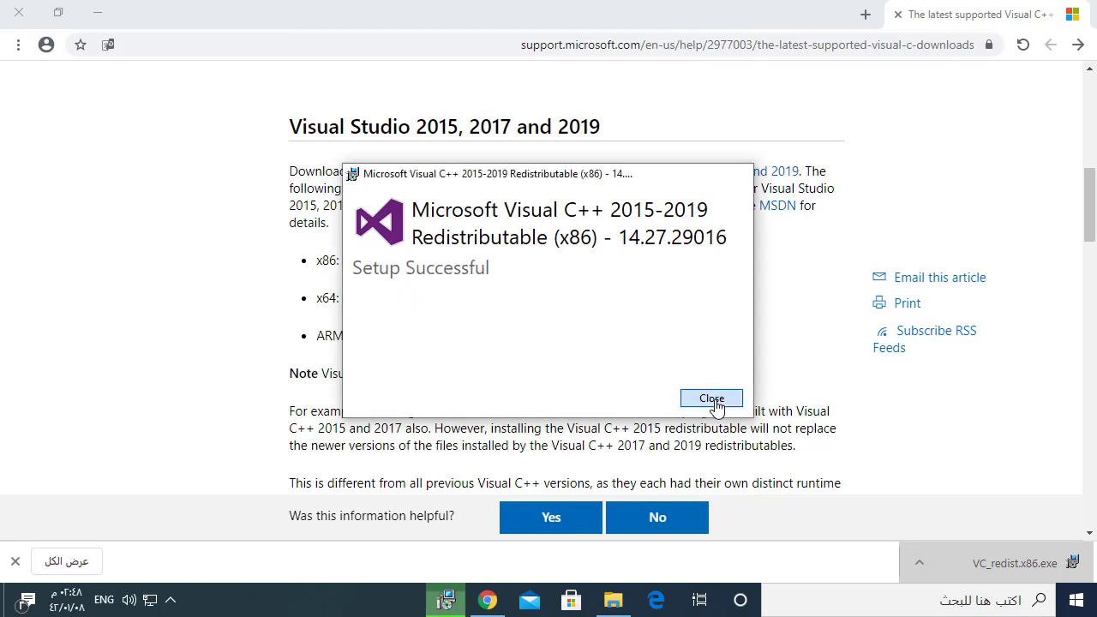